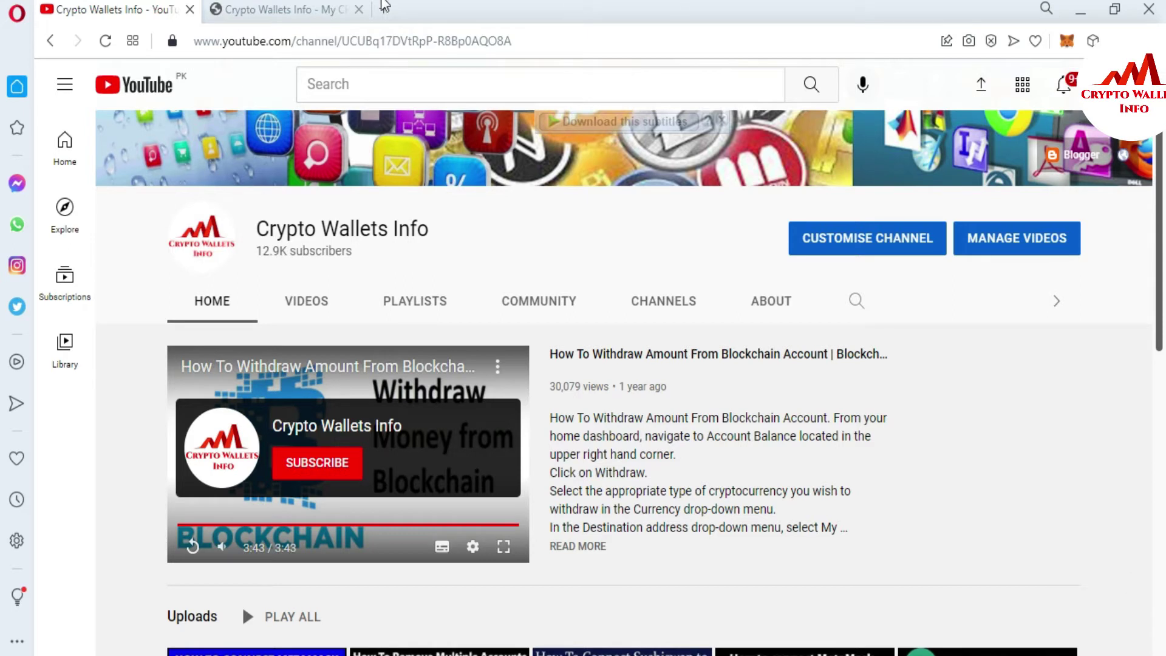
Step: Bring the Crypto Wallets Info (cryptowalletsinfo.com) tab to the front
click(329, 8)
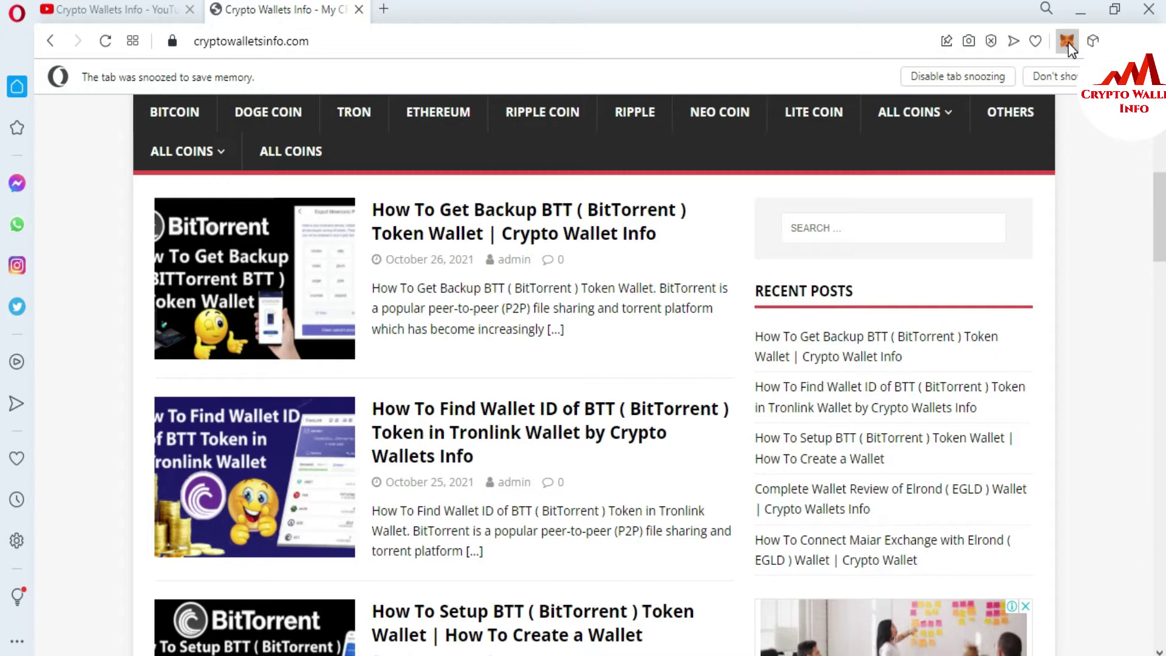
Step: Unlock MetaMask with the wallet password, retyping it after a mistyped first attempt
click(1067, 41)
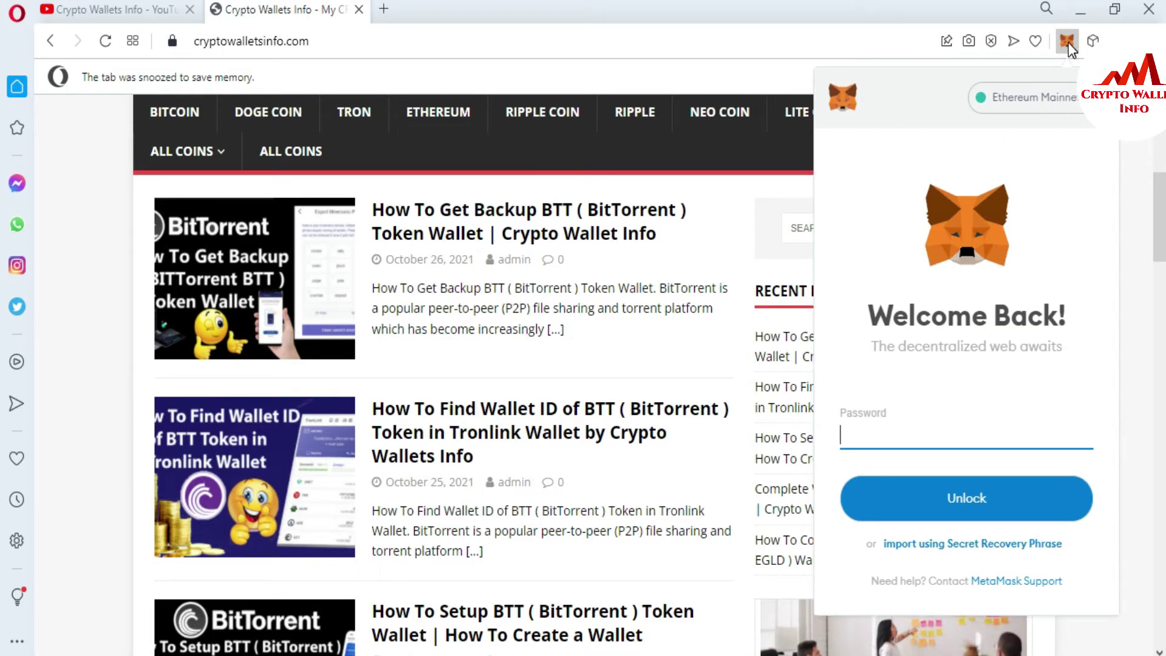
text(•)
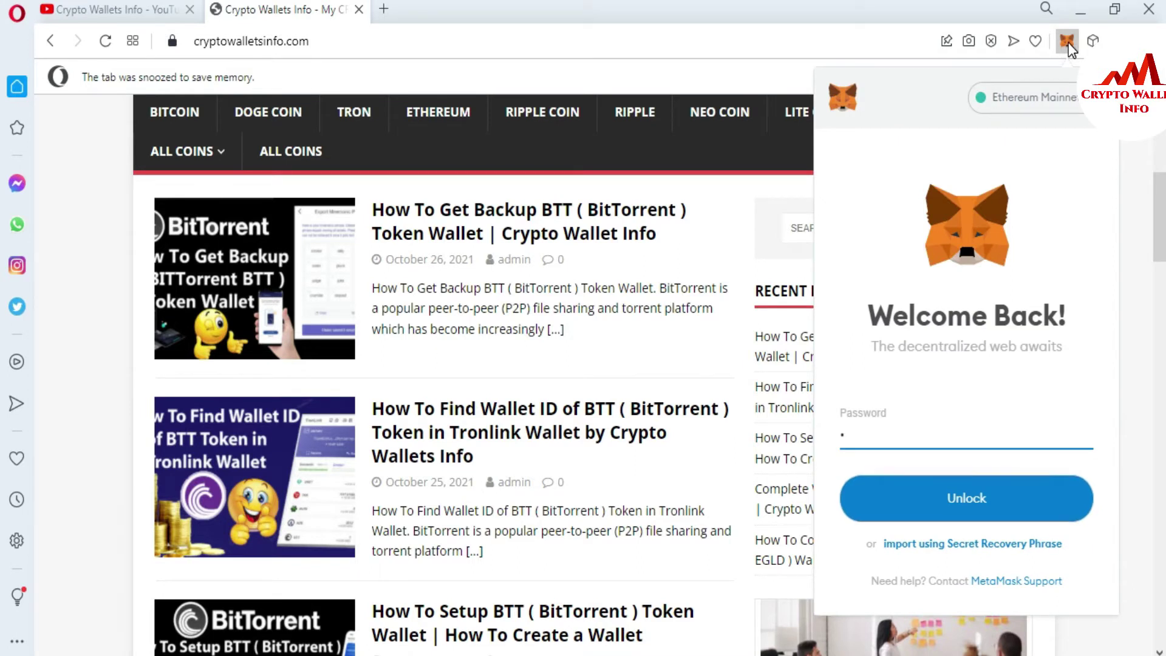
text(••••••)
key(ctrl+a)
key(BackSpace)
text(•••••••••••••••••)
click(959, 522)
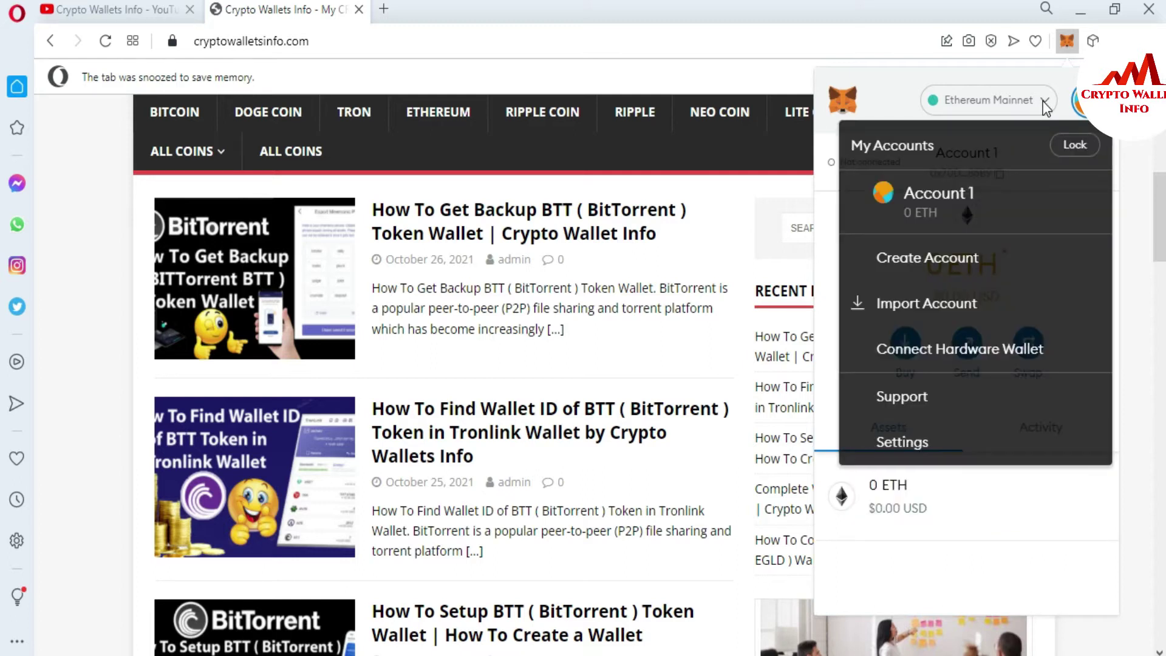
Step: Lock the wallet from the account menu, then unlock it again with the password
click(887, 98)
click(978, 570)
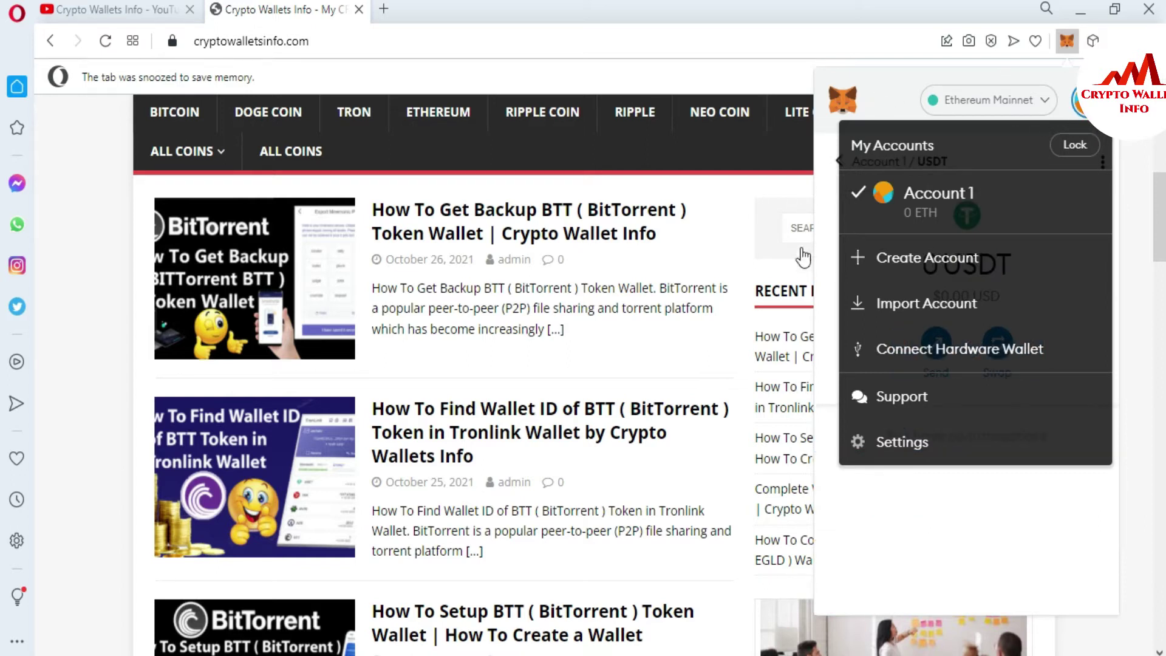
click(1074, 146)
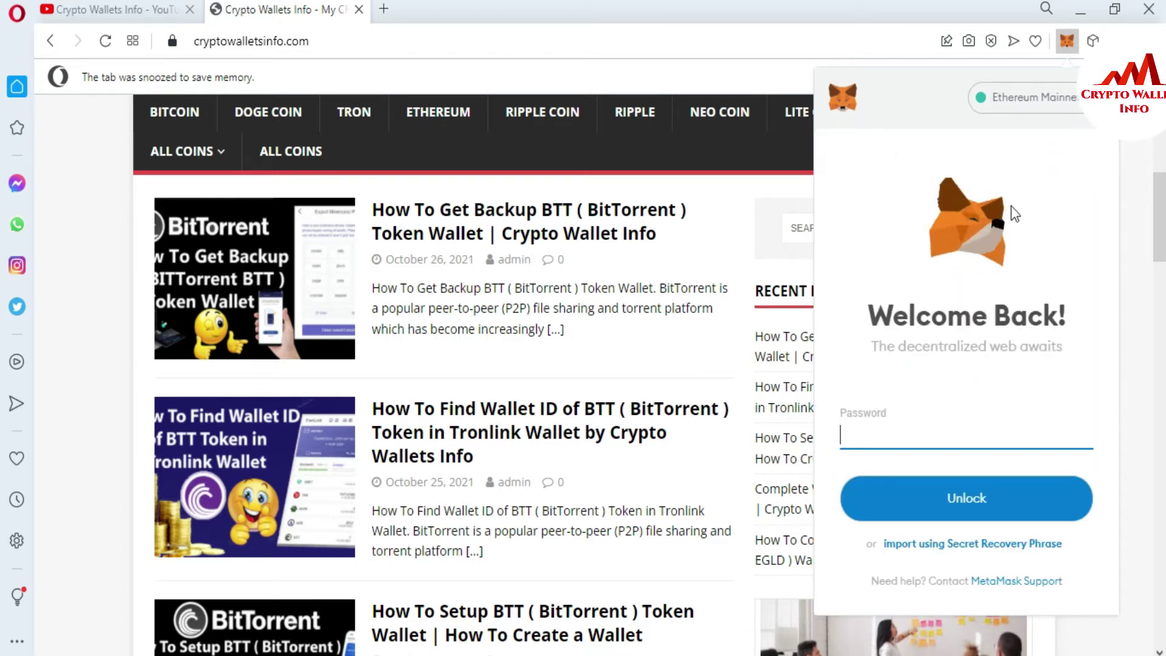
text(a)
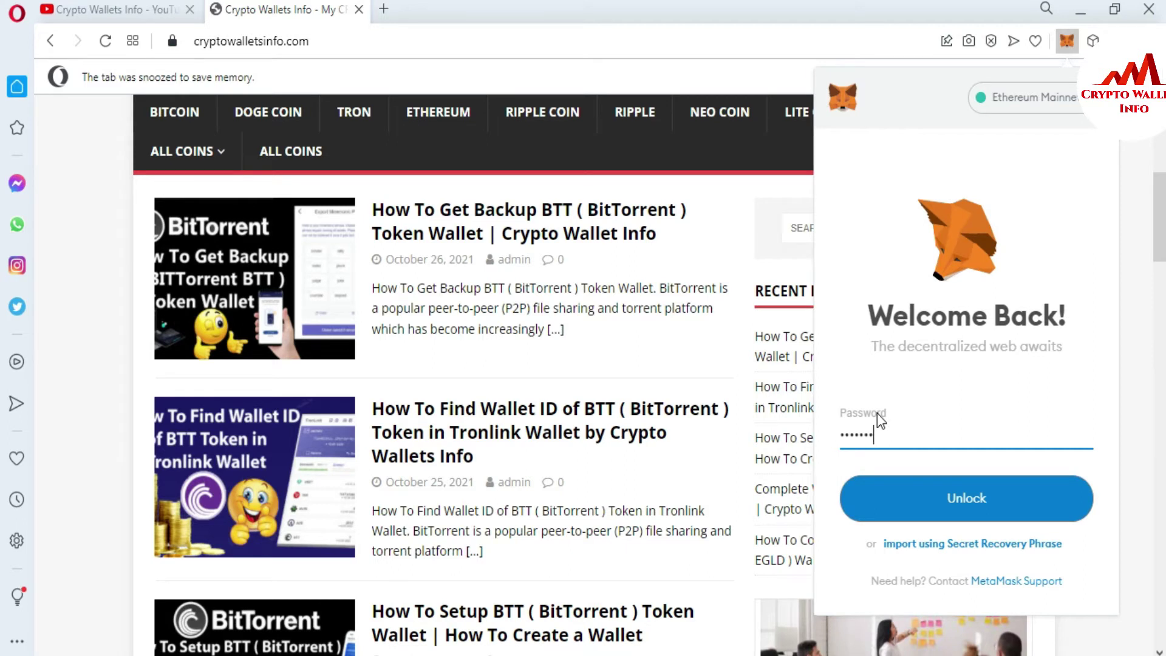
text(abc)
click(976, 515)
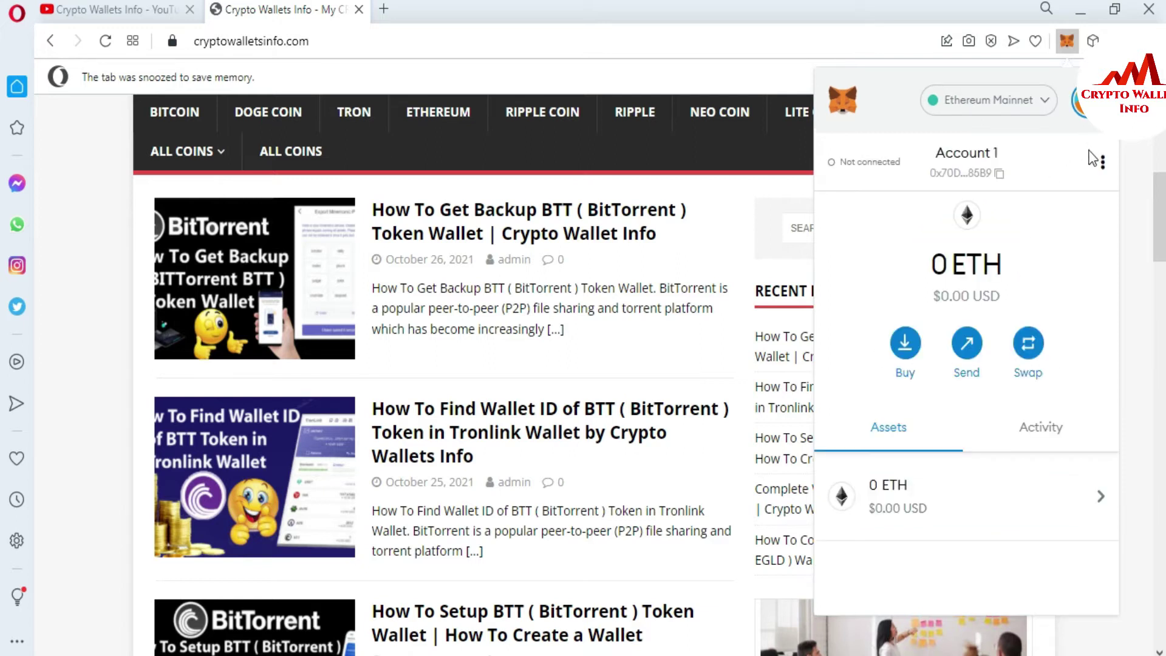
Step: Expand MetaMask into its own tab and start adding a custom network from the network list
click(1102, 158)
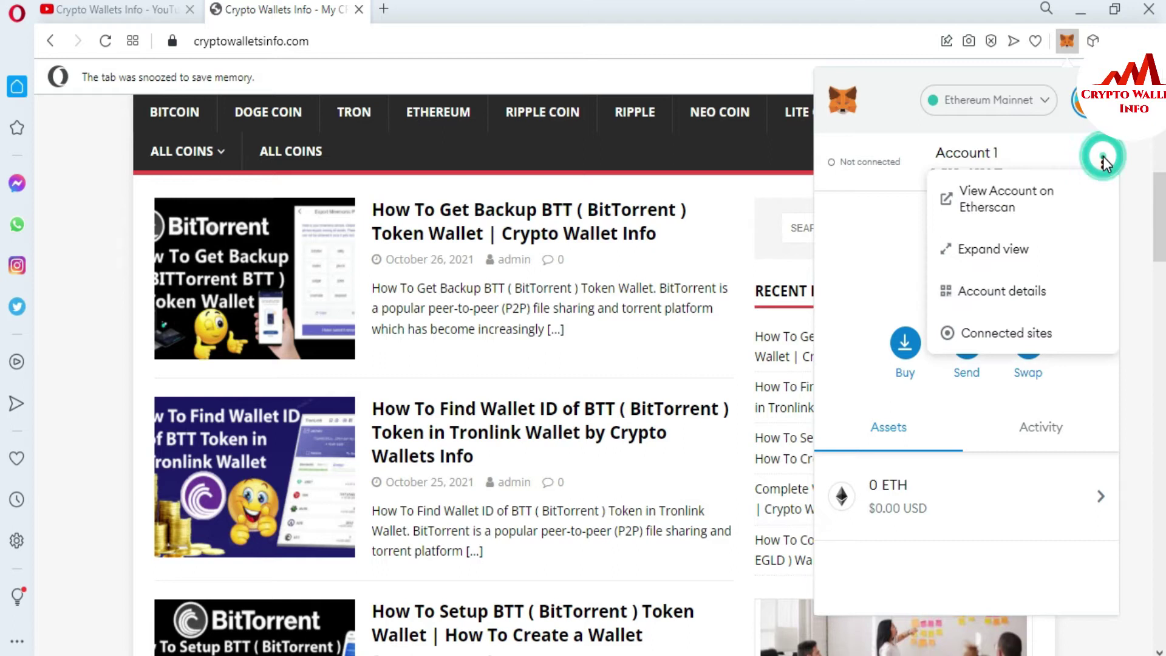
click(990, 249)
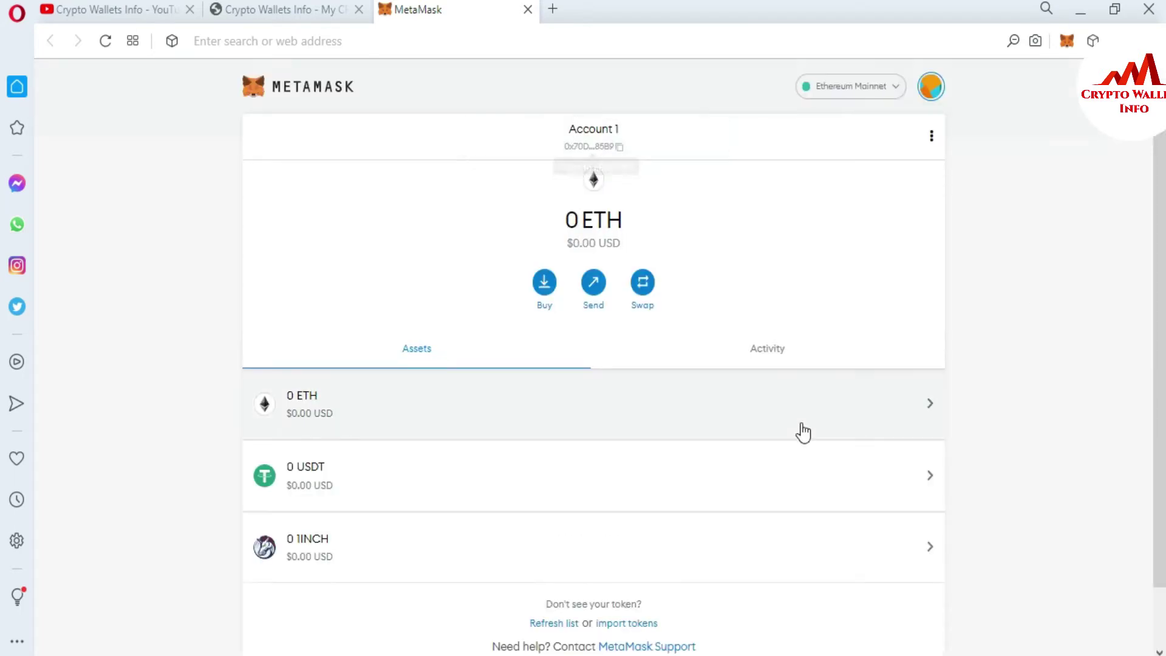
click(899, 88)
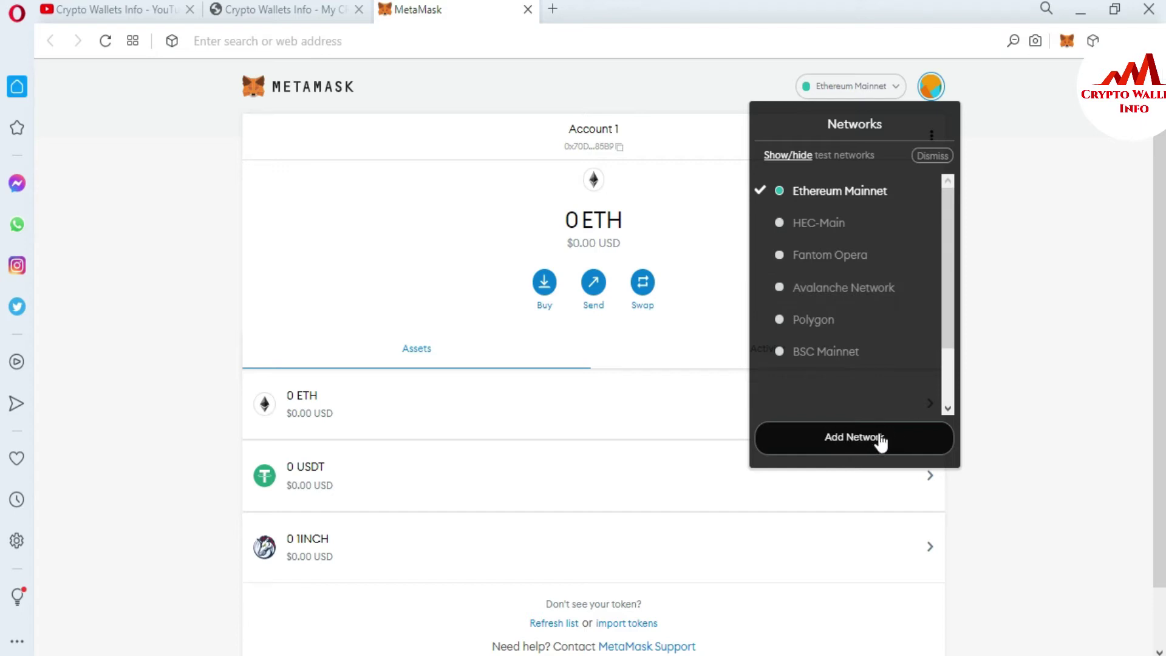
click(850, 439)
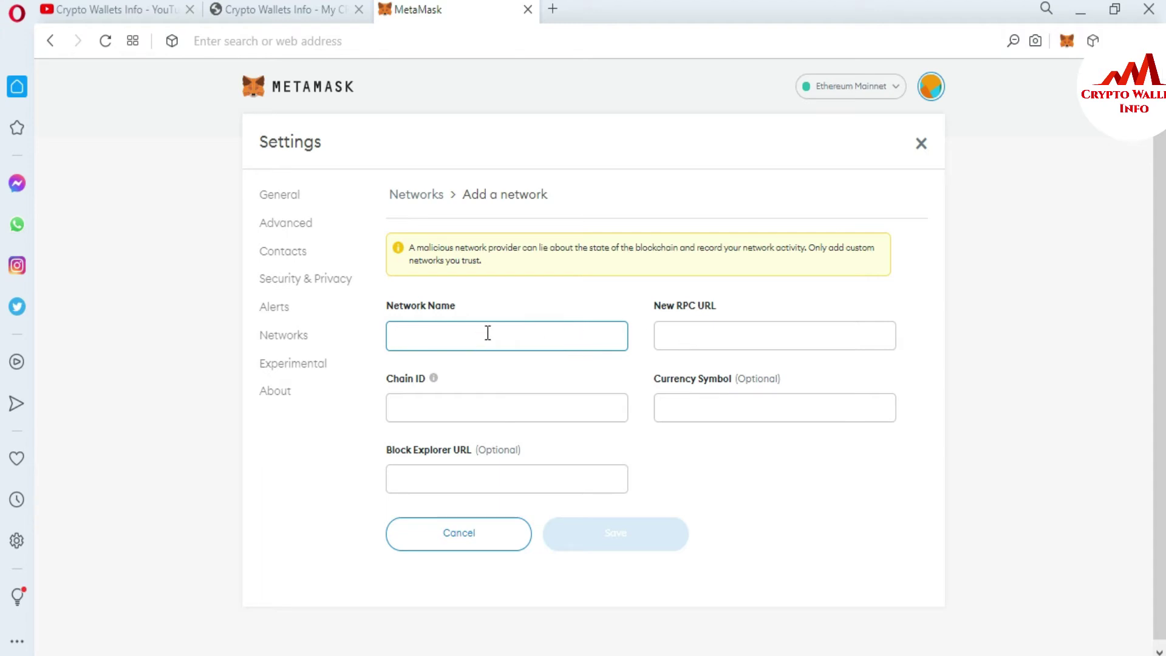
Step: Open a new Speed Dial tab and place the cursor in its address bar
click(553, 11)
click(522, 35)
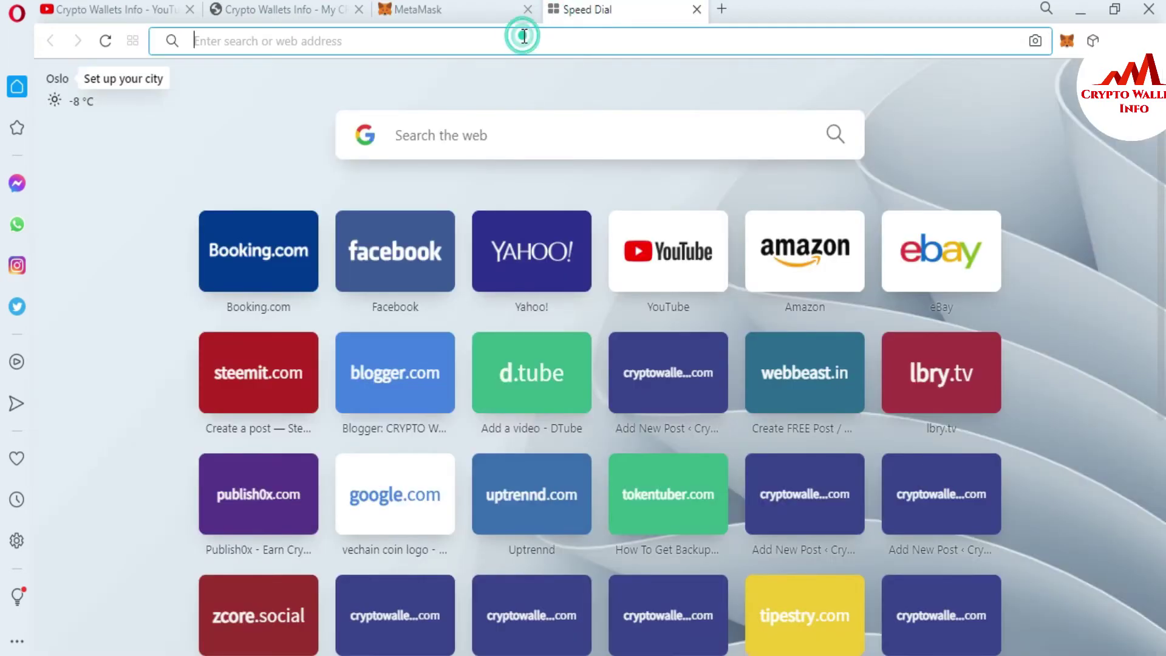
Step: Load coinmarketcap.com from the 'coin' address suggestion and scroll down its price table
text(coin)
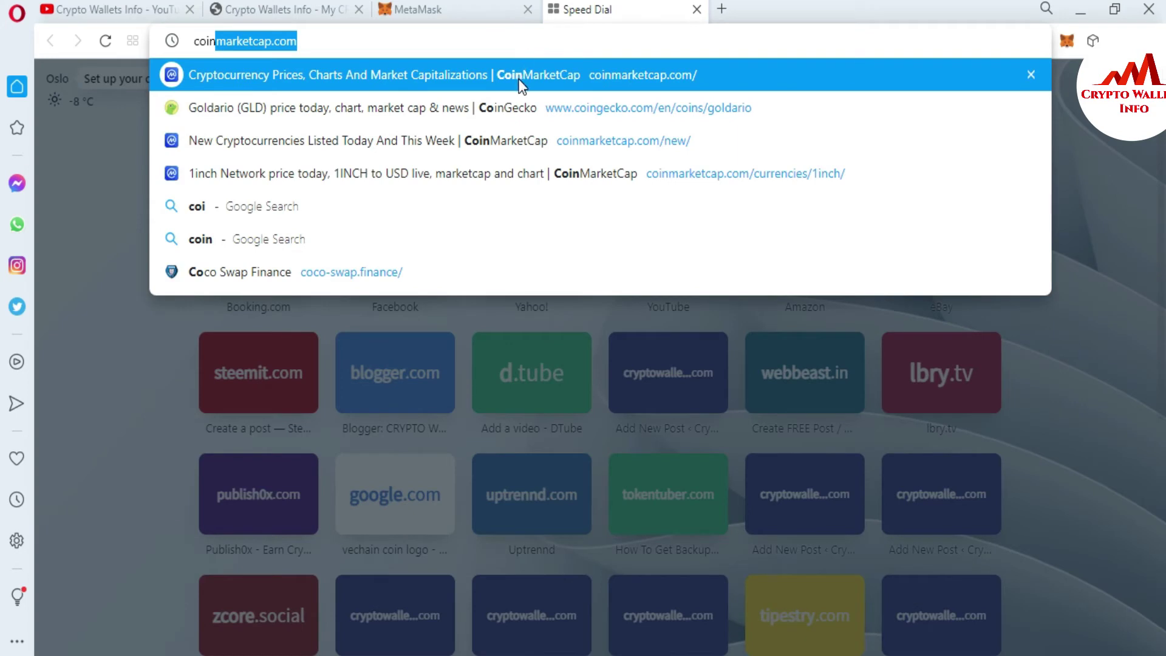
click(519, 80)
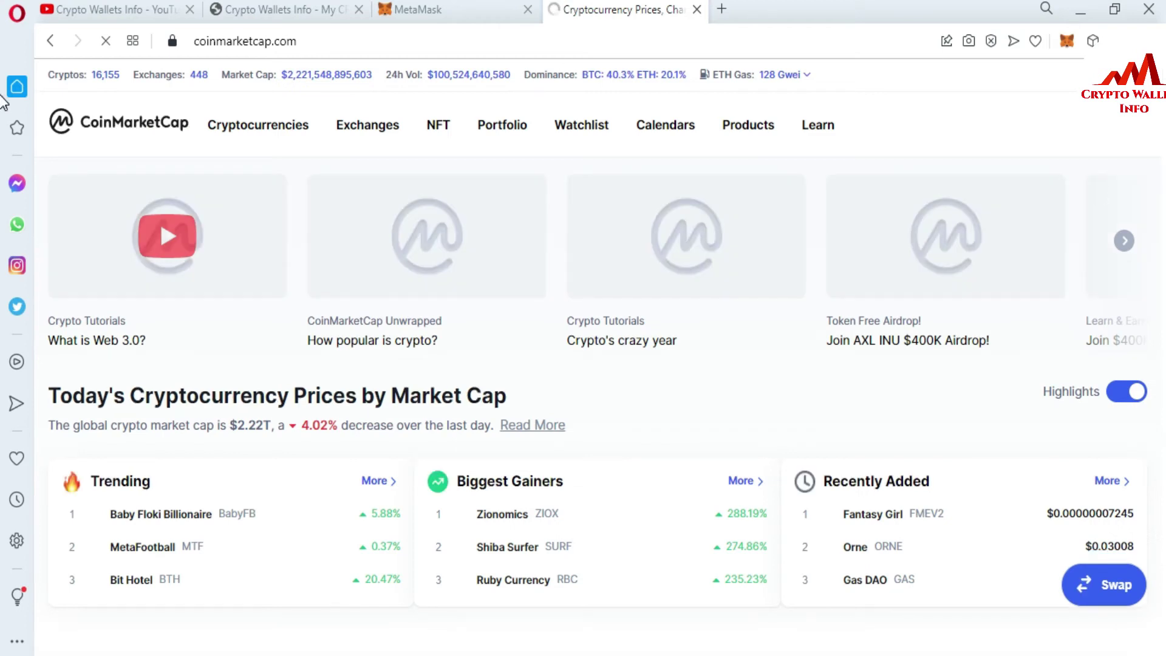
scroll(3, 106, down, 5)
scroll(3, 106, down, 1)
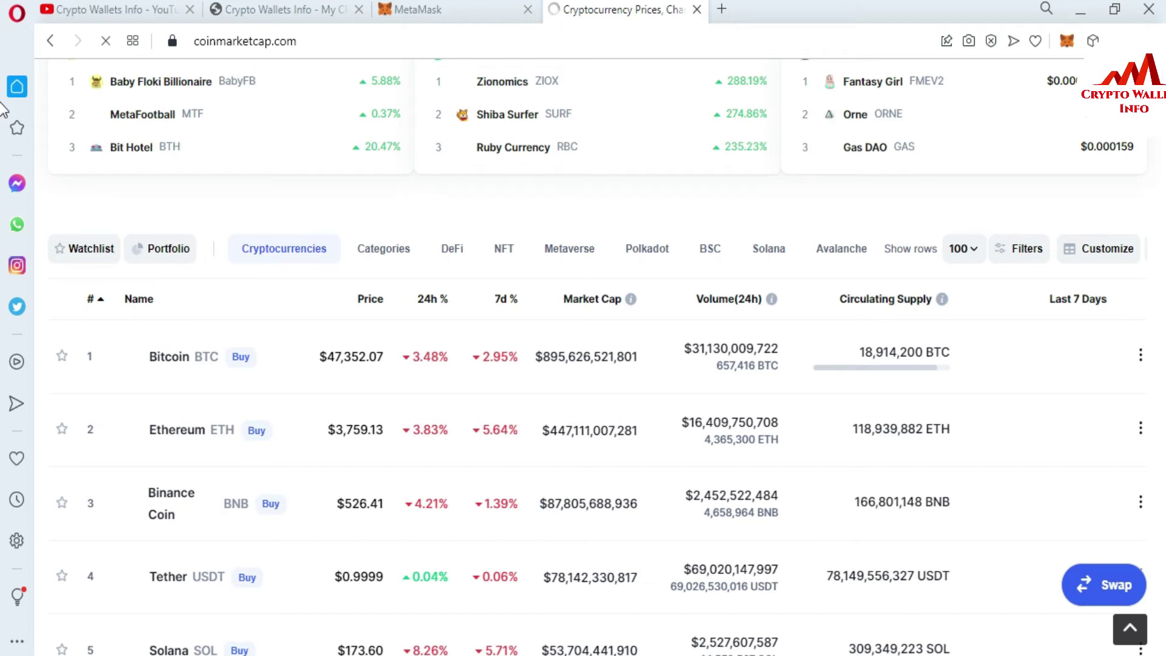
scroll(3, 85, up, 6)
scroll(3, 64, down, 3)
scroll(3, 63, up, 3)
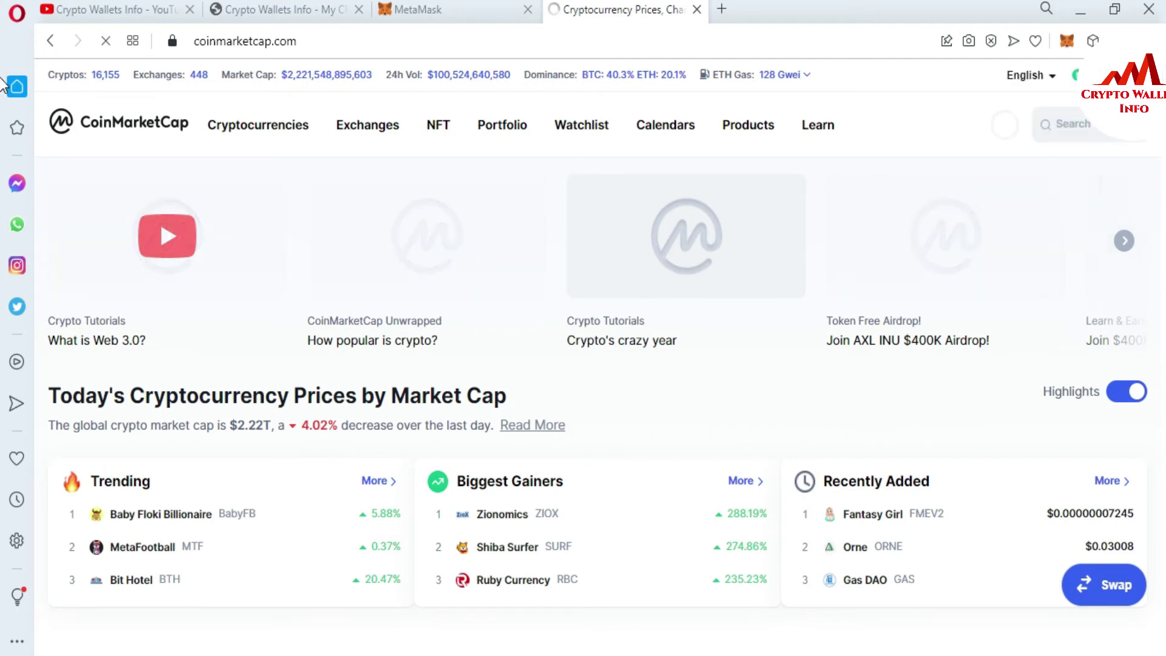
click(1069, 128)
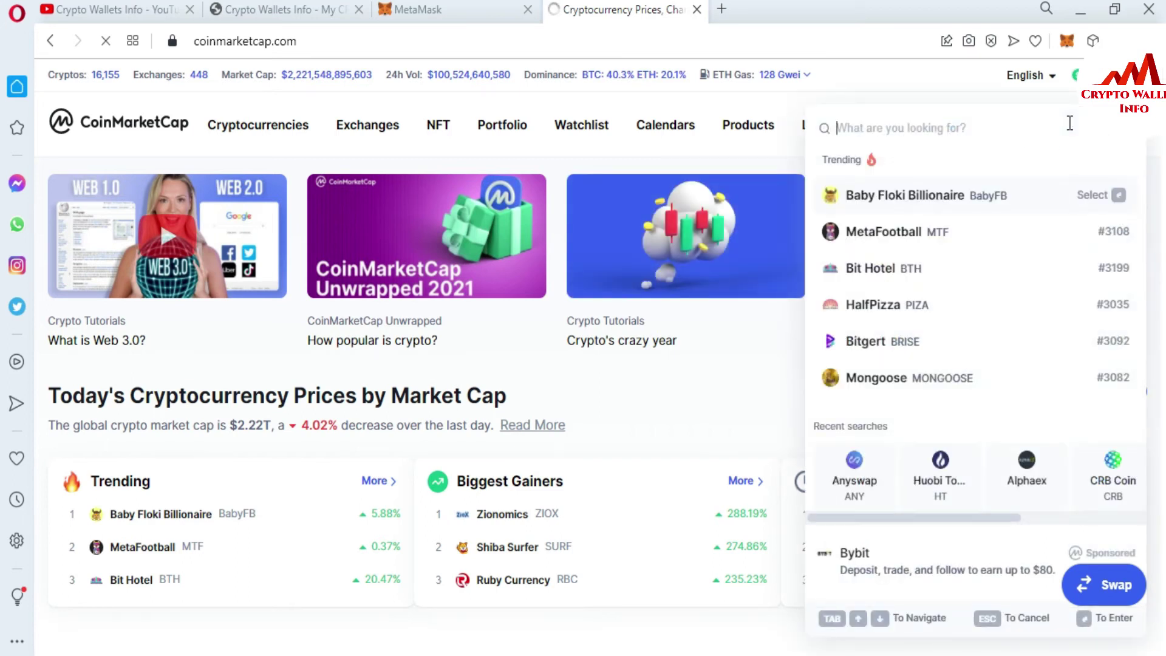
Step: Search CoinMarketCap for 'fs' and open the Fusion (FSN) result
text(fs)
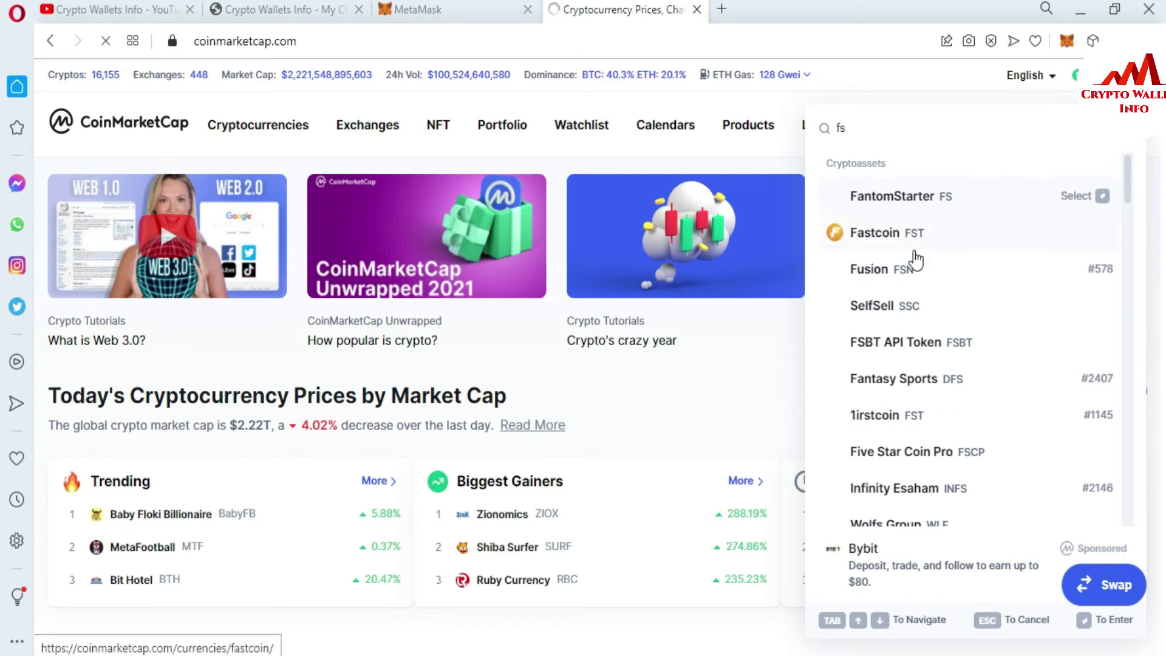
click(885, 276)
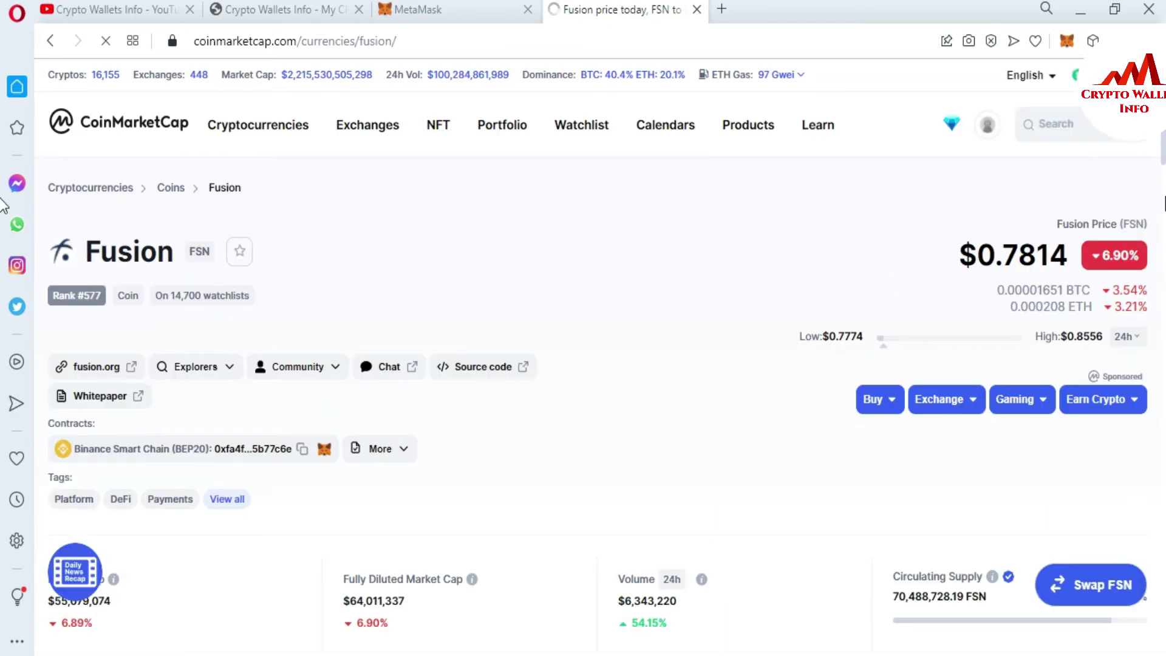
Step: Scroll through Fusion's stats and chart, then open the fusion.org link in a new tab
scroll(3, 181, down, 3)
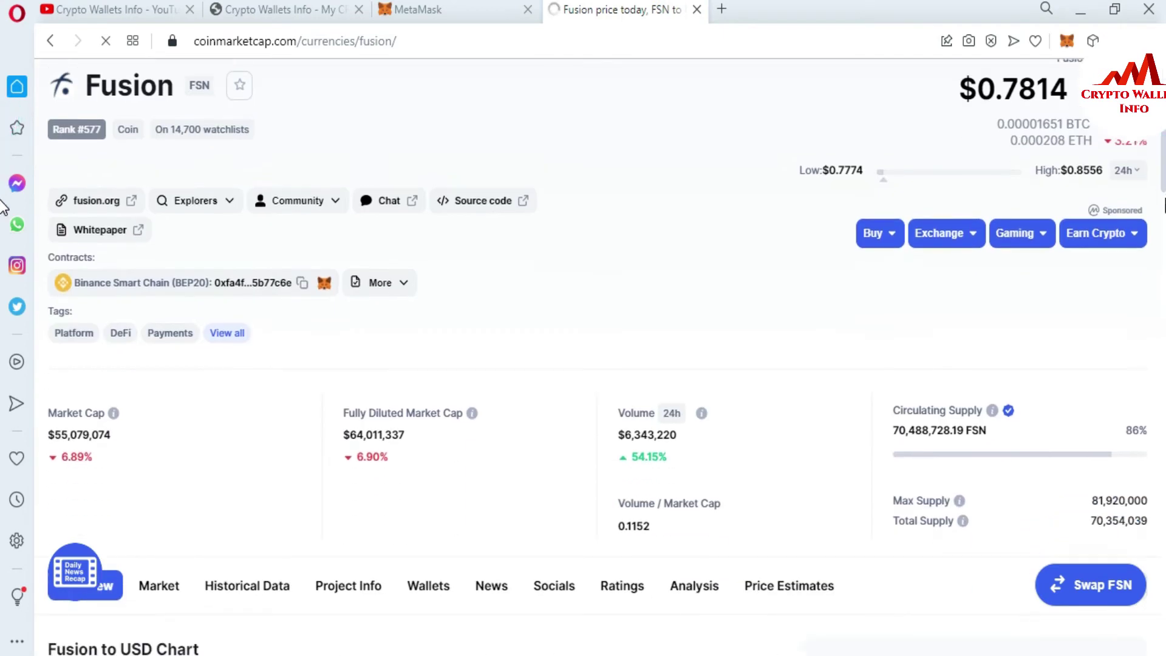
scroll(3, 194, down, 5)
scroll(1, 212, down, 1)
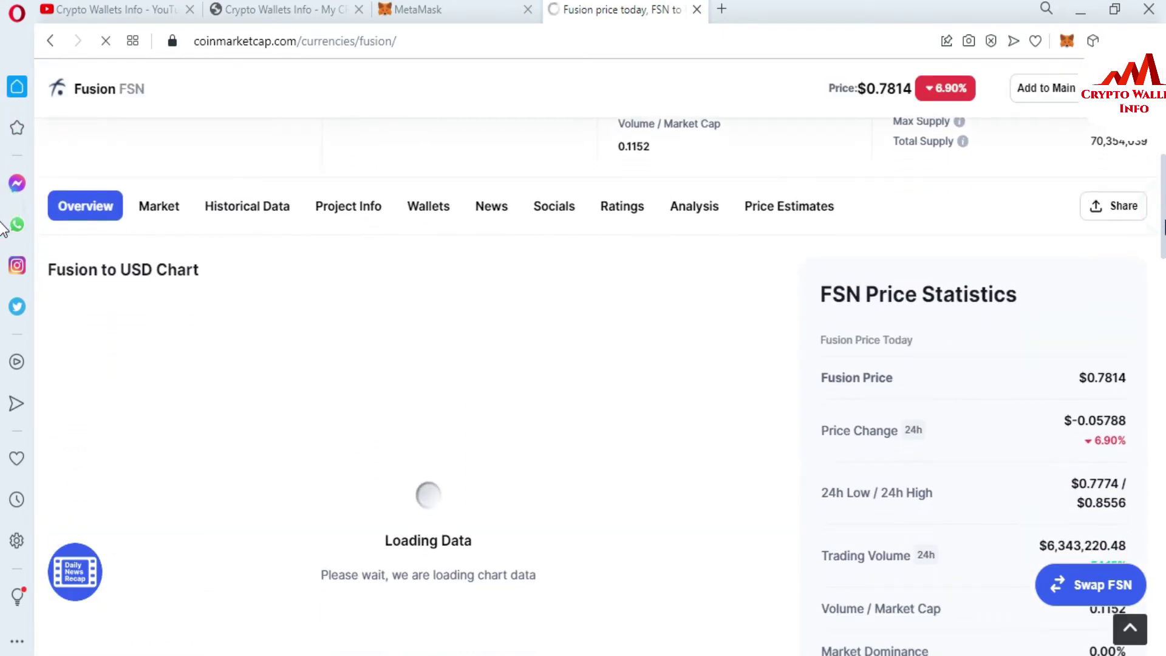
scroll(3, 242, down, 2)
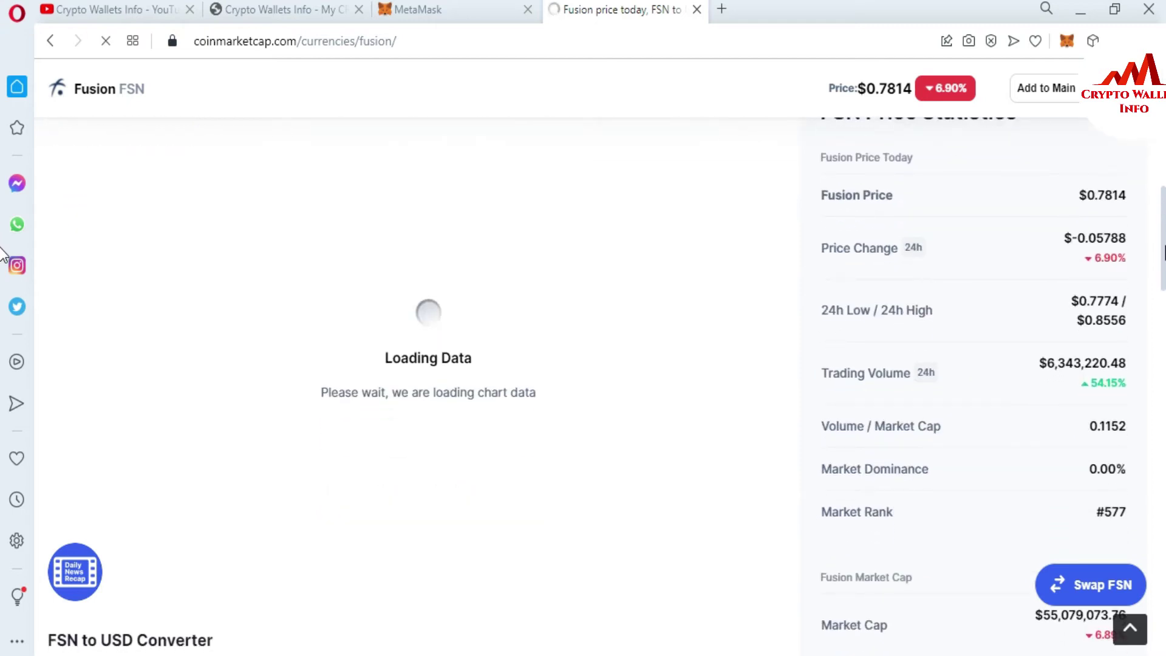
scroll(3, 258, down, 3)
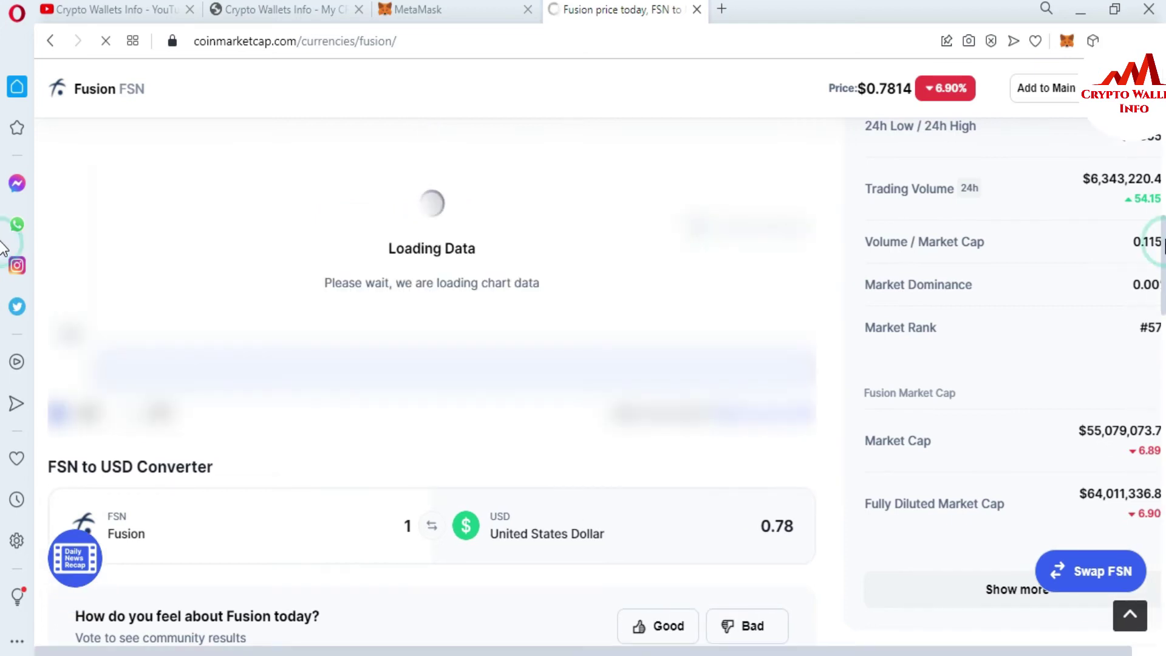
scroll(3, 249, up, 5)
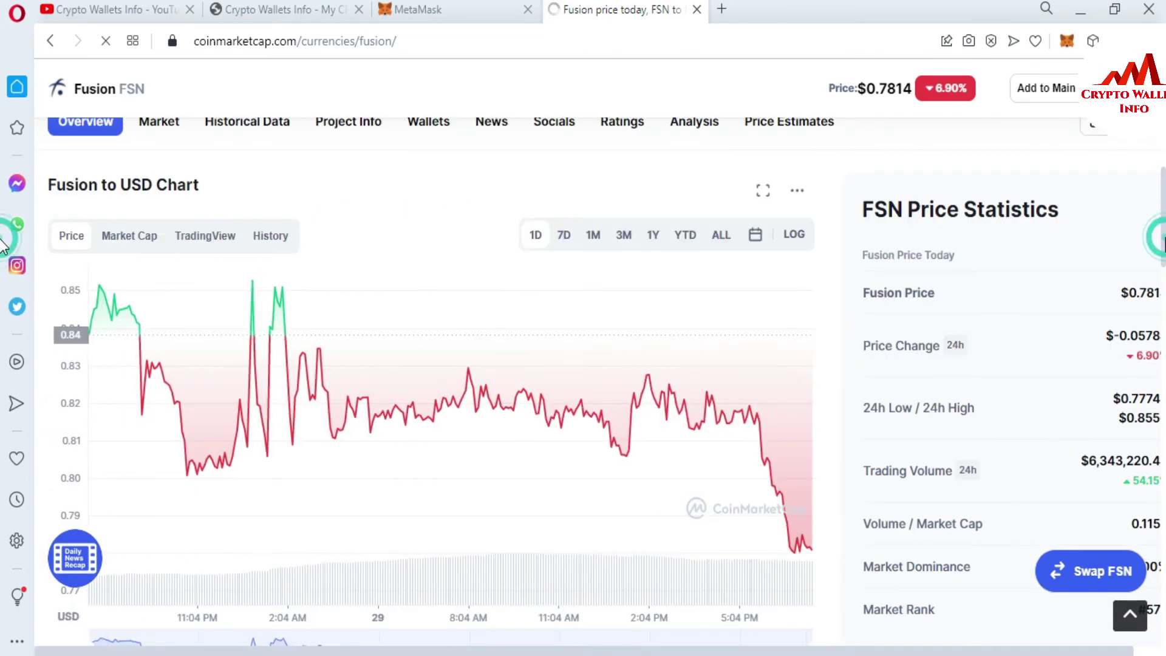
scroll(3, 249, down, 8)
scroll(3, 195, up, 13)
scroll(3, 194, up, 4)
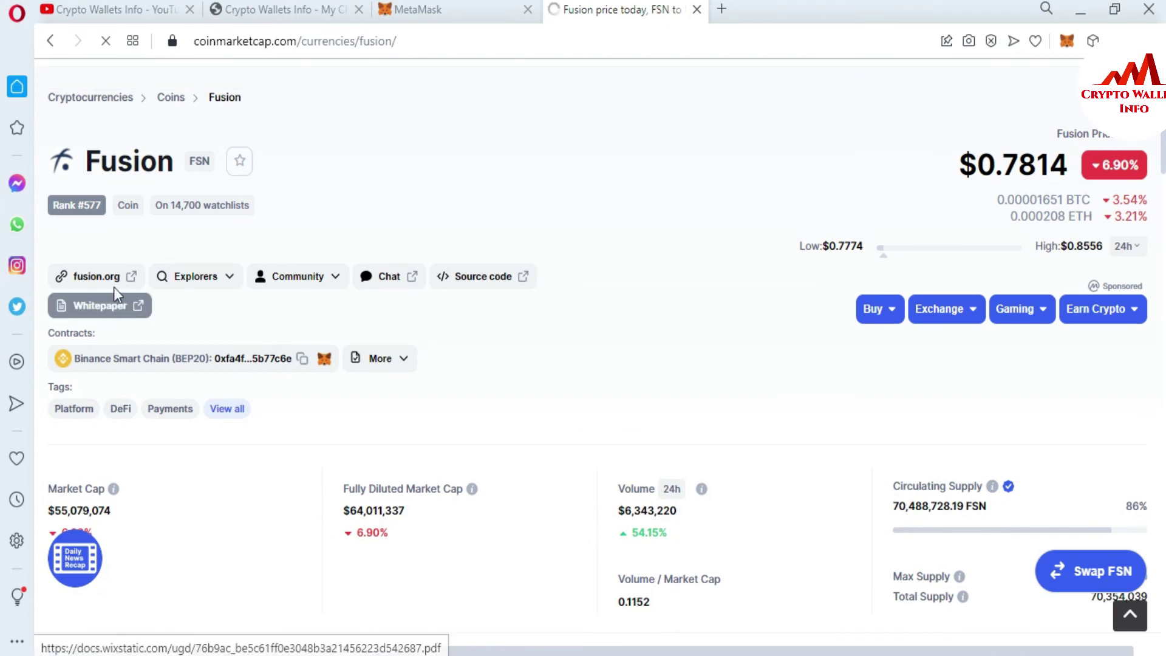
click(88, 278)
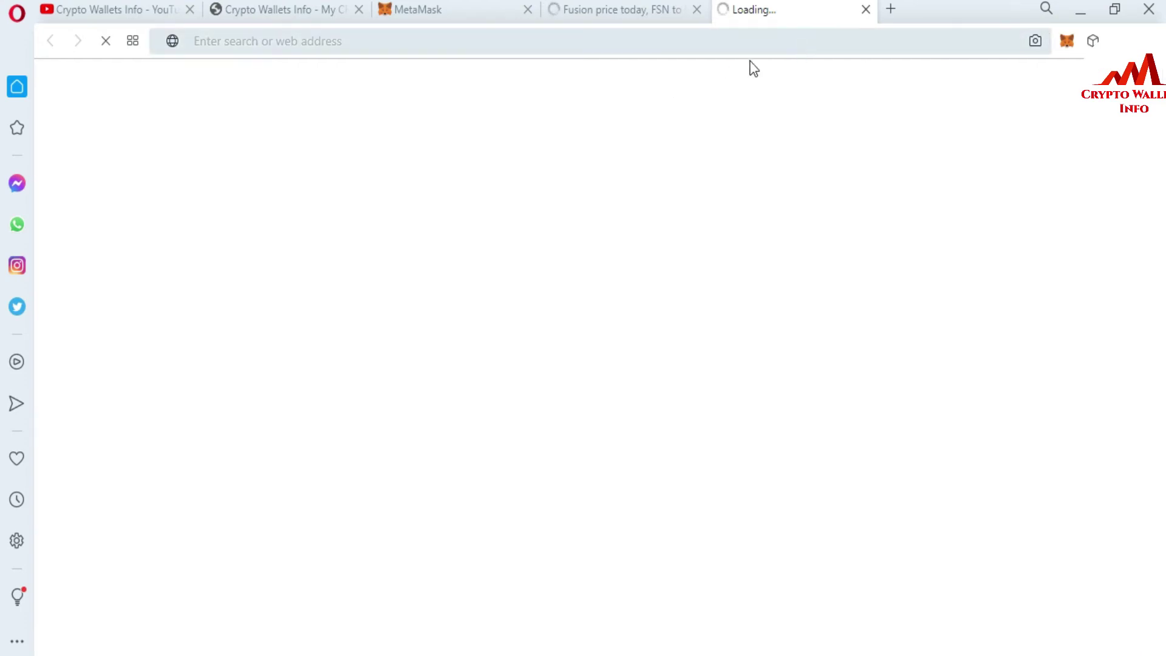
Step: Check the Fusion price tab, let fusion.org/en load, then bring up the Notepad network details
click(616, 9)
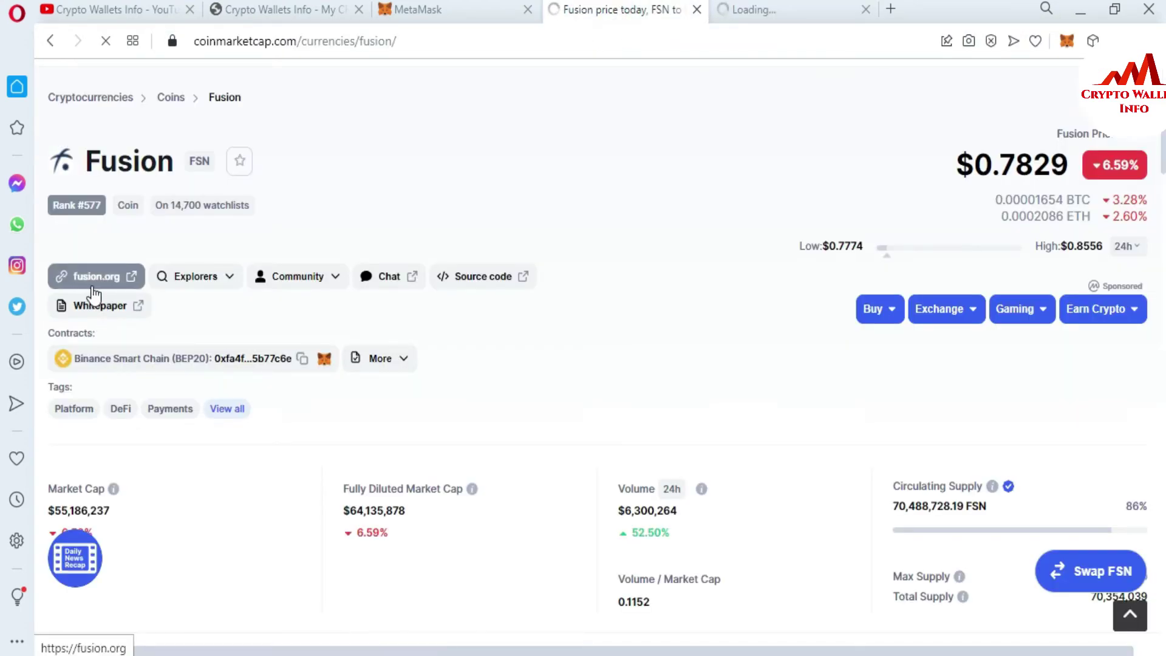
click(787, 11)
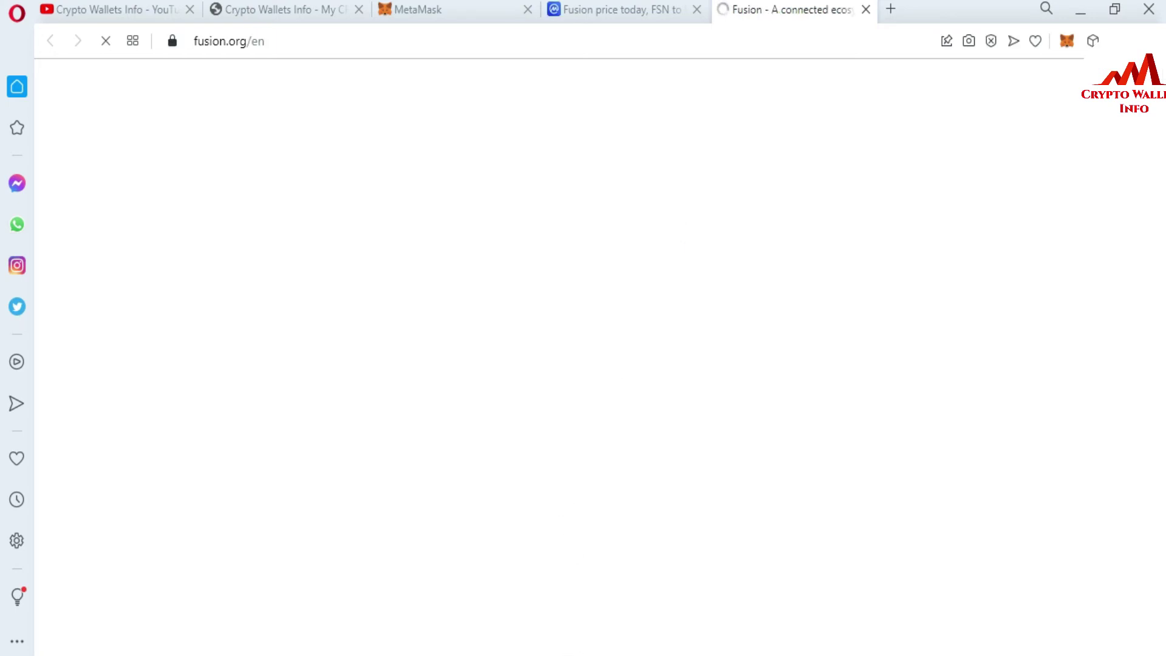
click(601, 655)
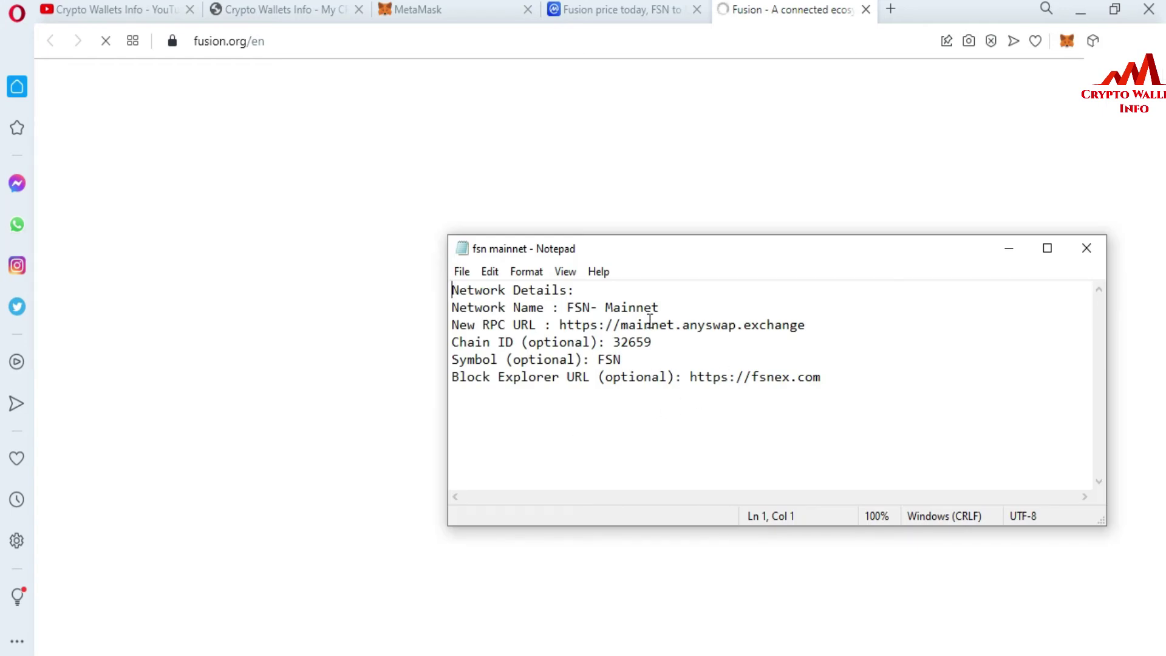
Step: Copy the network name 'FSN- Mainnet' from Notepad into MetaMask's Network Name field
click(572, 307)
drag(567, 307, 868, 387)
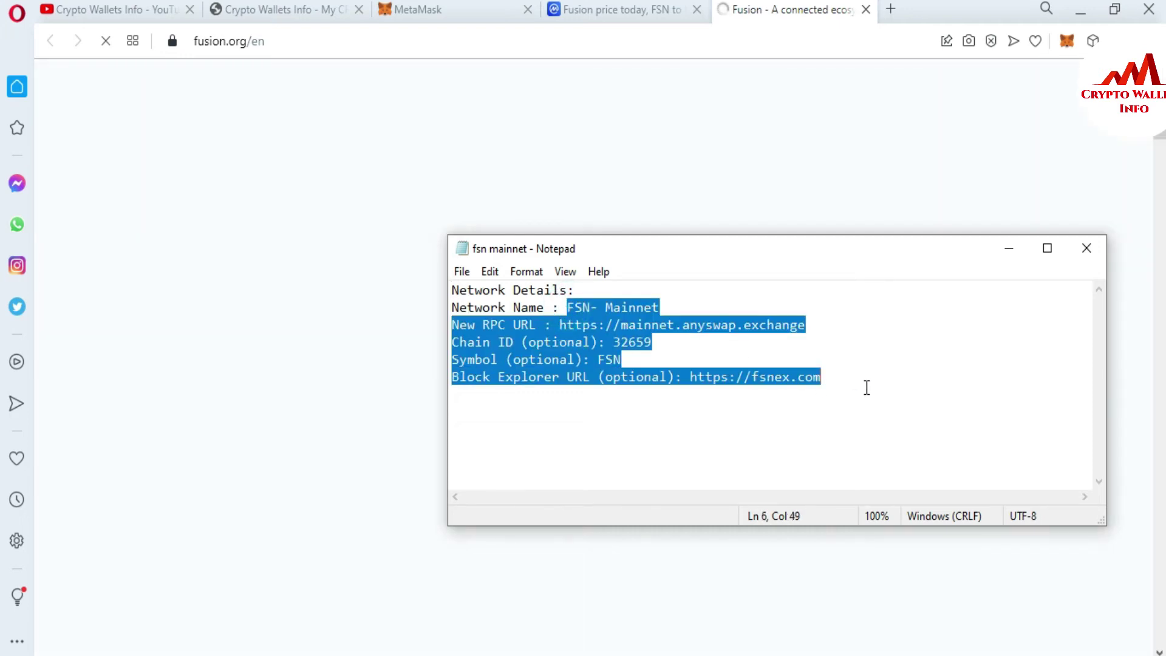
click(737, 326)
drag(568, 308, 666, 306)
key(ctrl+c)
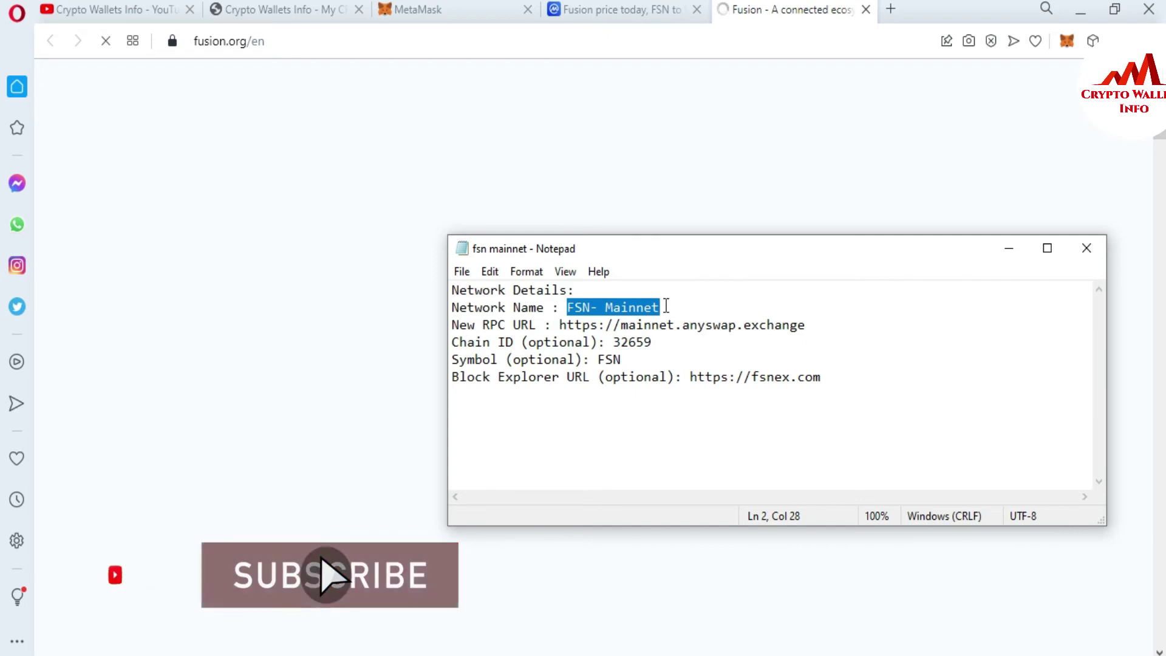
click(433, 9)
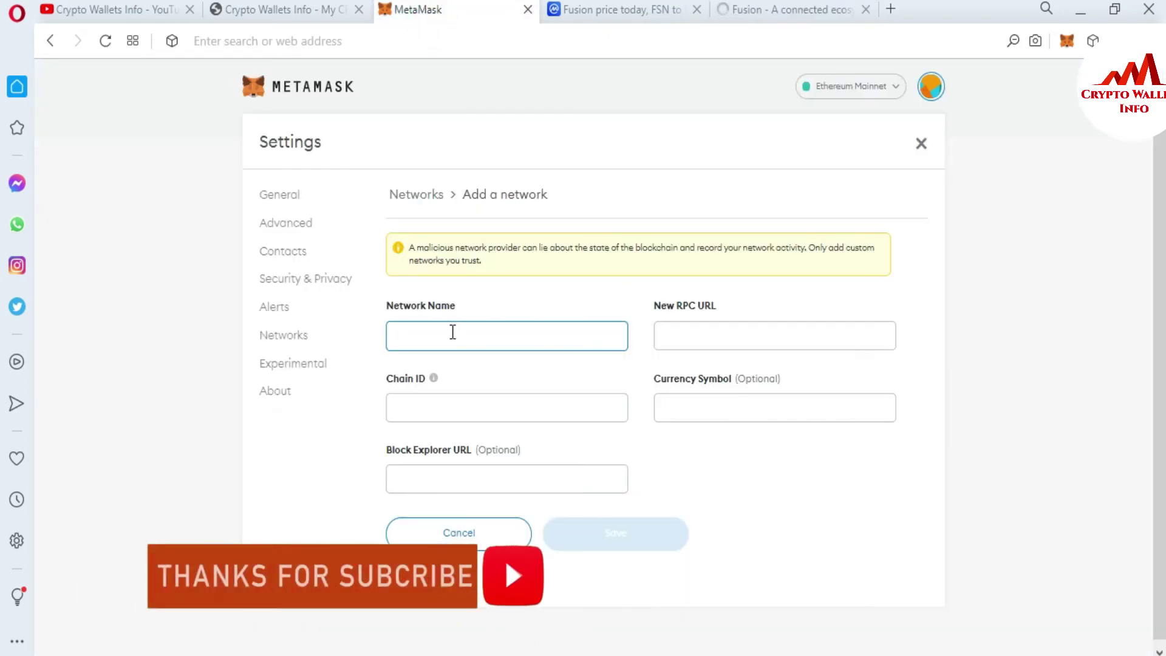
key(ctrl+v)
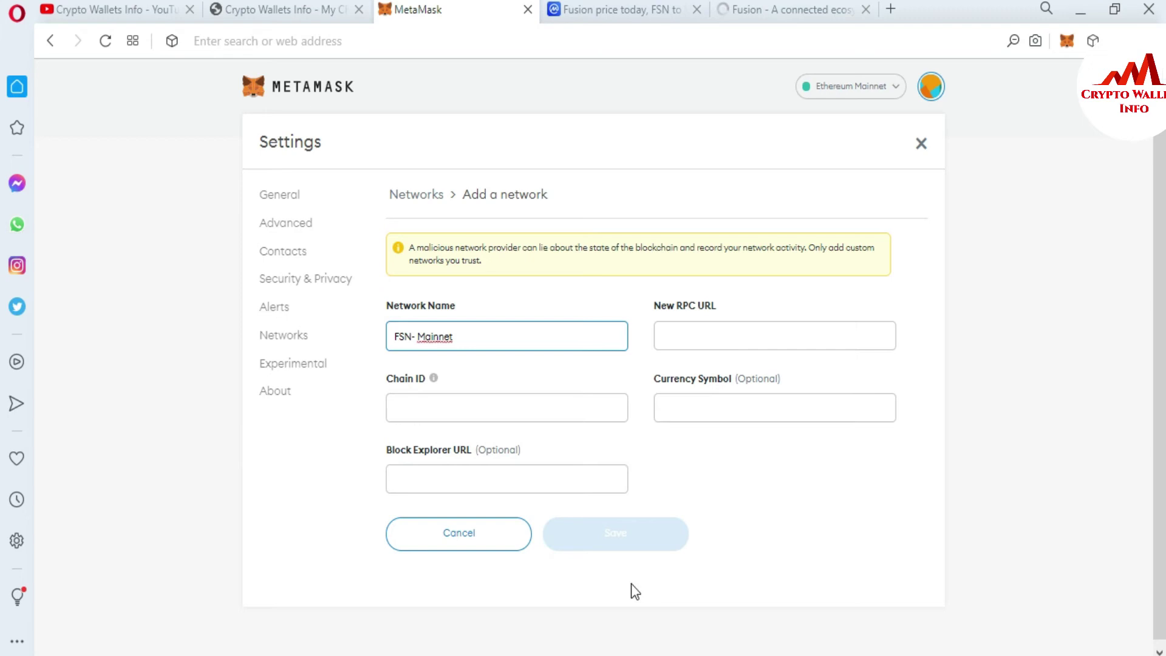
key(alt+Tab)
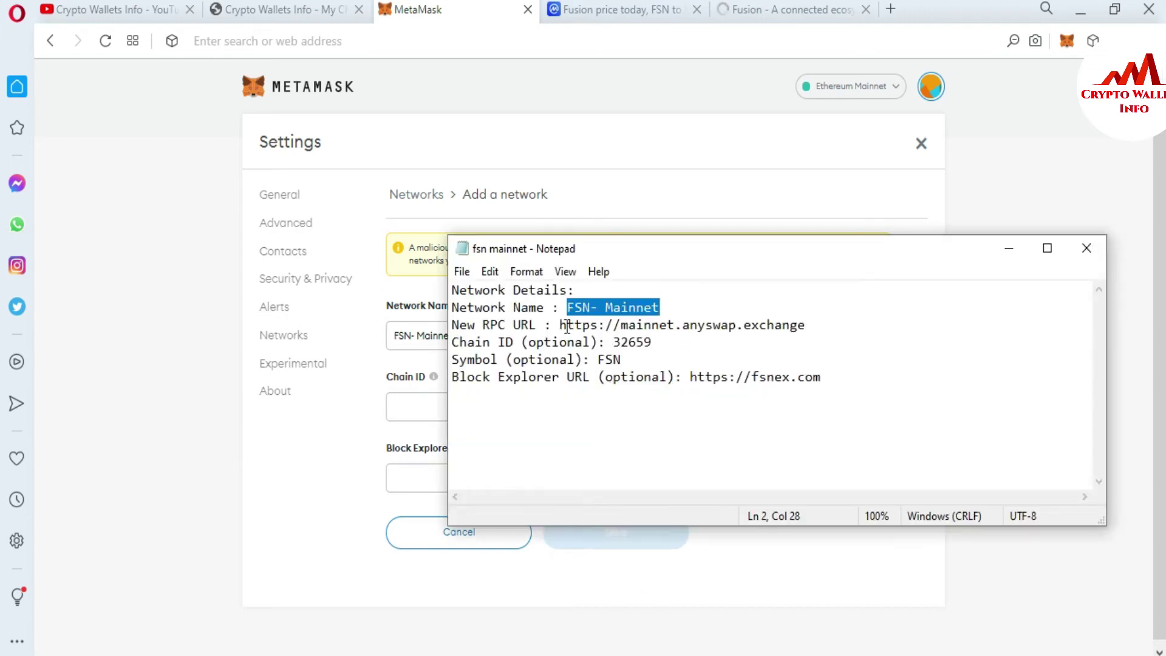
drag(560, 326, 827, 321)
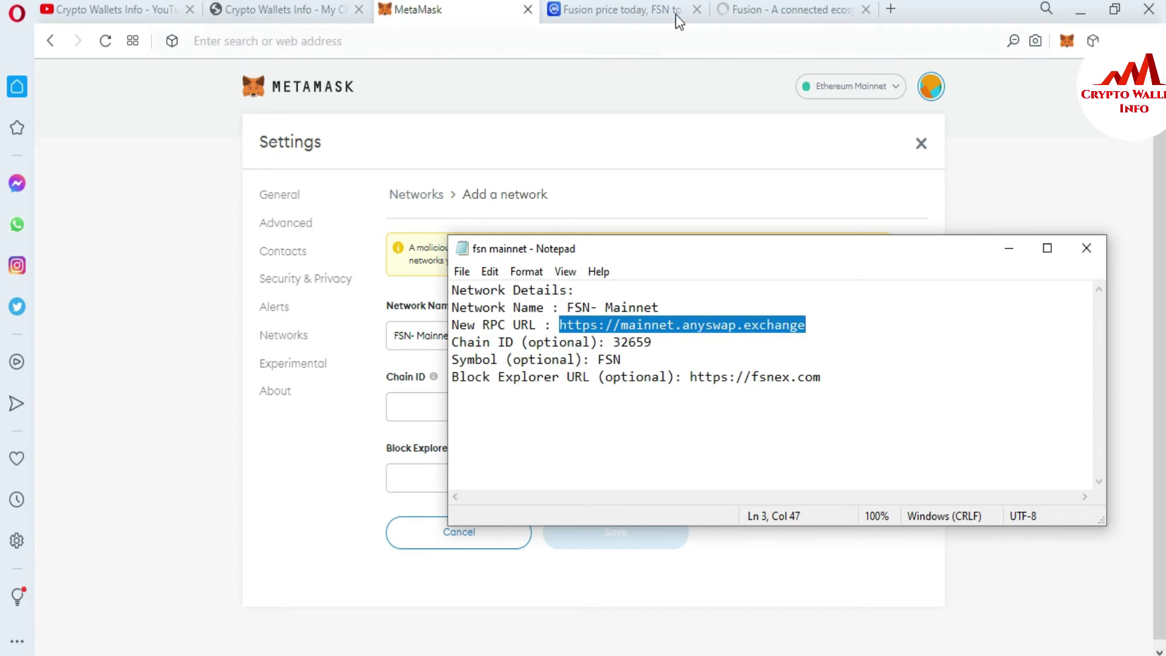
click(411, 292)
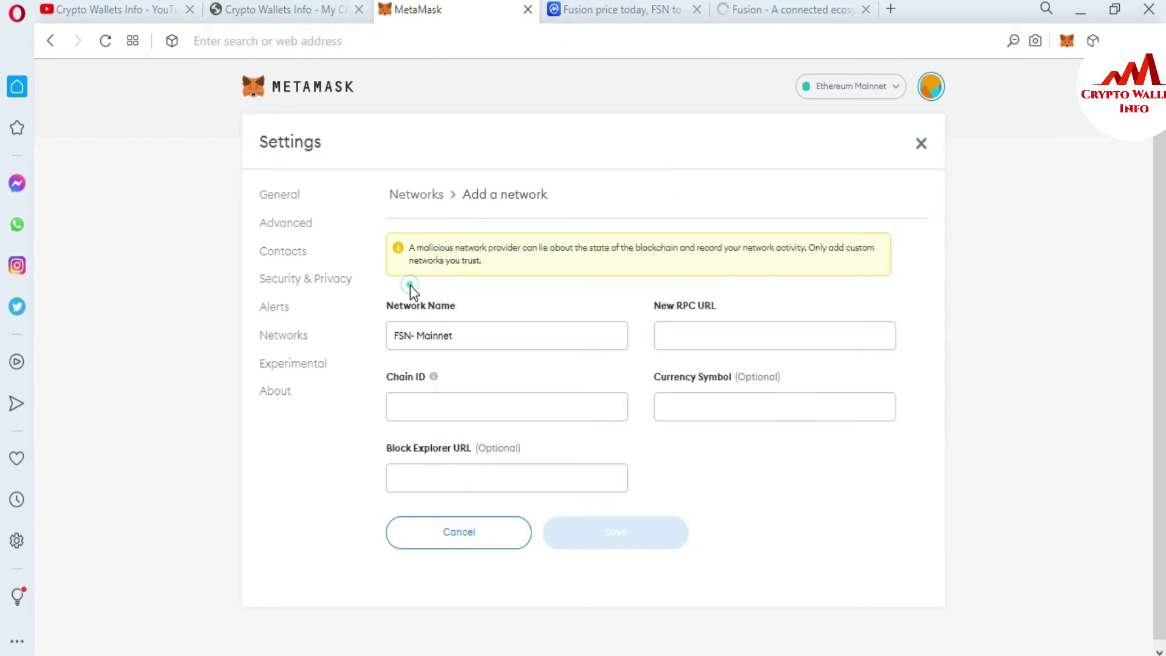
click(698, 332)
text(https://mainnet.anyswap.exchange)
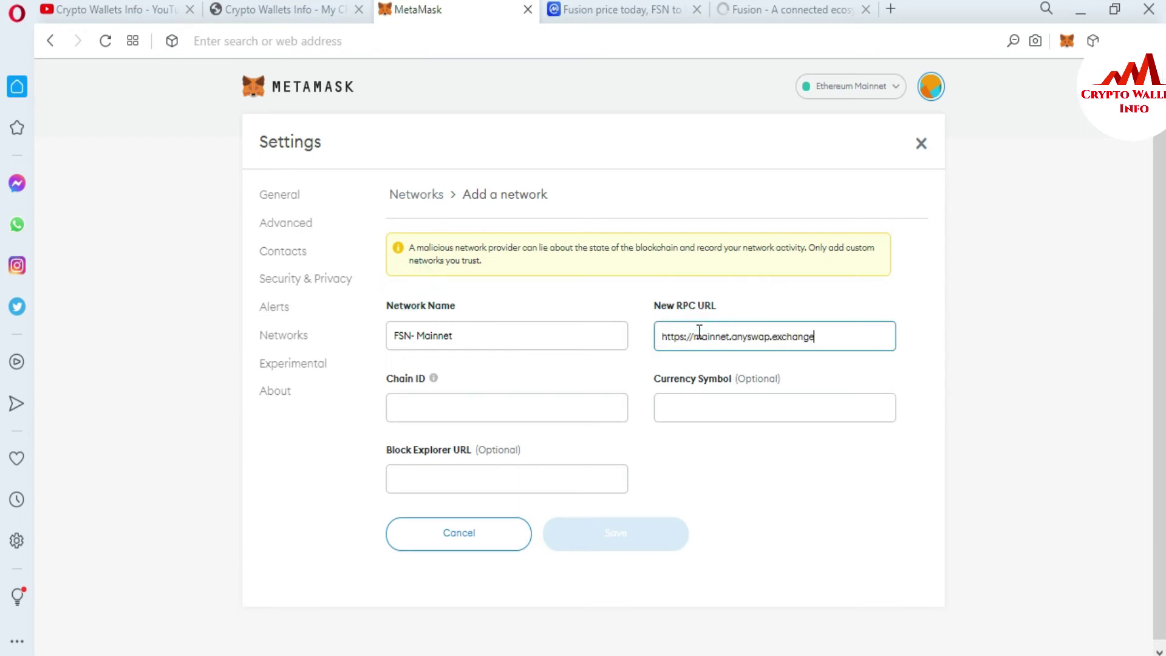
Step: Select chain ID 32659 in Notepad for the form's Chain ID field
click(459, 407)
key(alt+Tab)
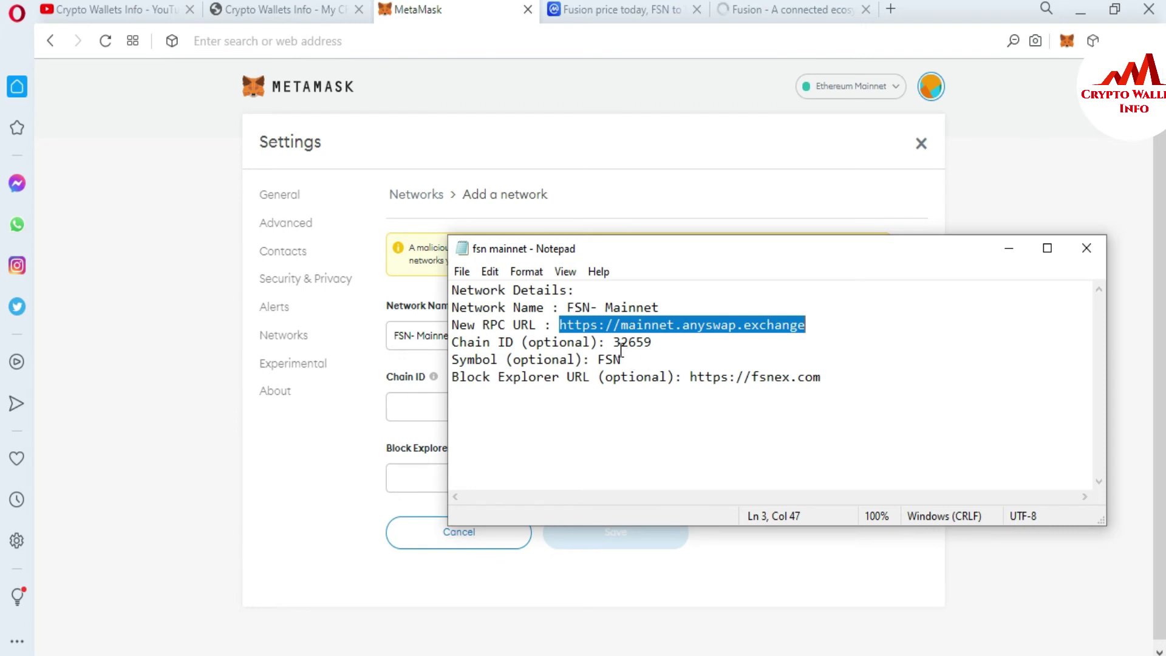
drag(612, 343, 653, 345)
key(ctrl+c)
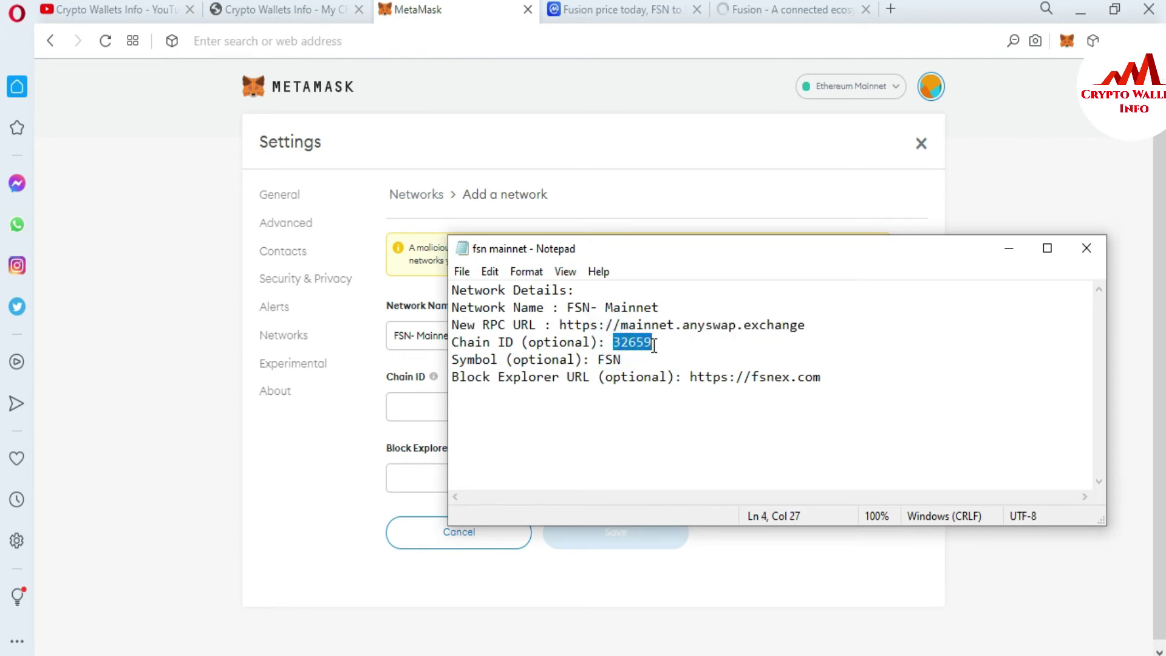
click(350, 439)
Step: Paste chain ID 32659 and currency symbol FSN from the network notes into the form
click(422, 404)
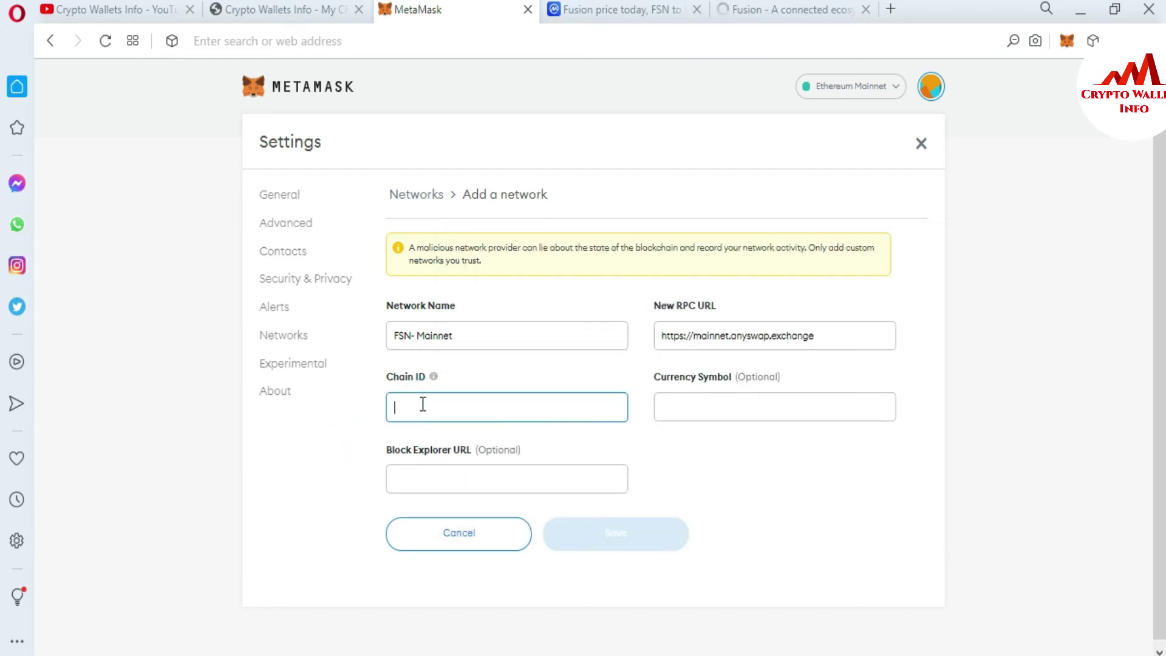
key(ctrl+v)
click(732, 399)
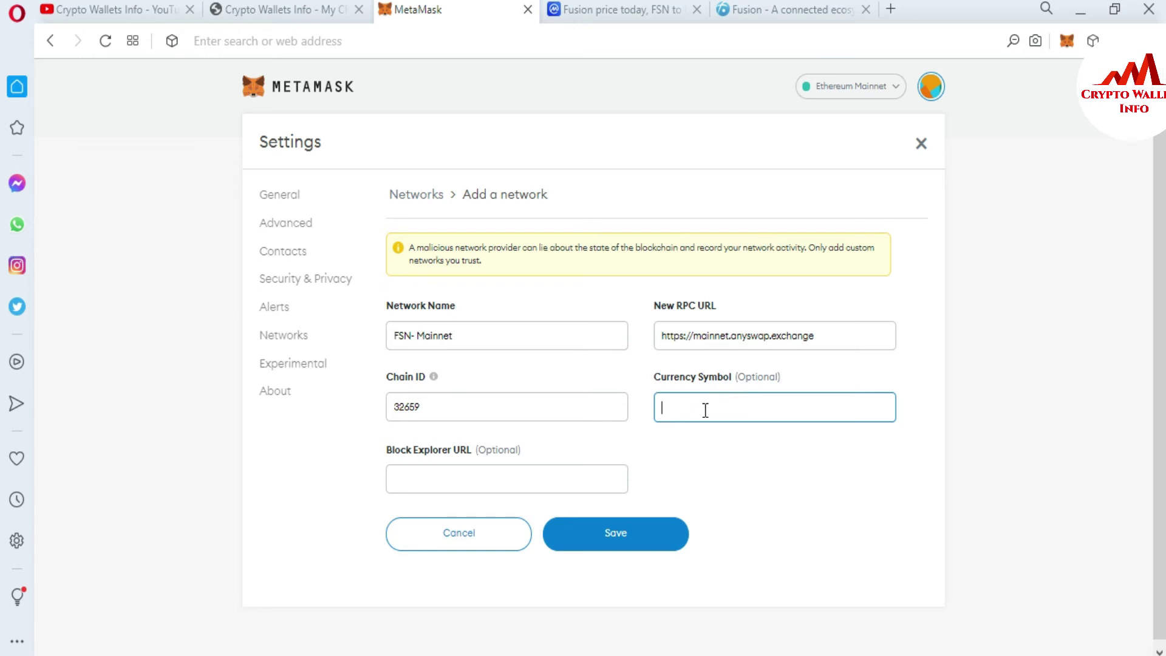
key(alt+Tab)
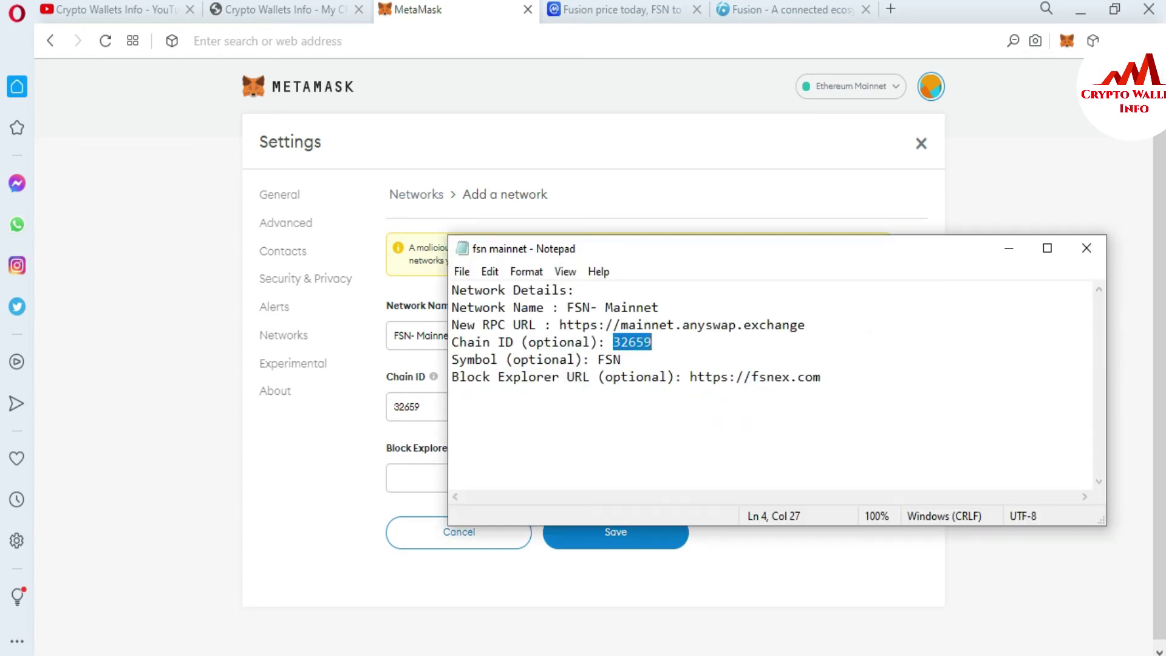
drag(601, 359, 622, 360)
key(ctrl+c)
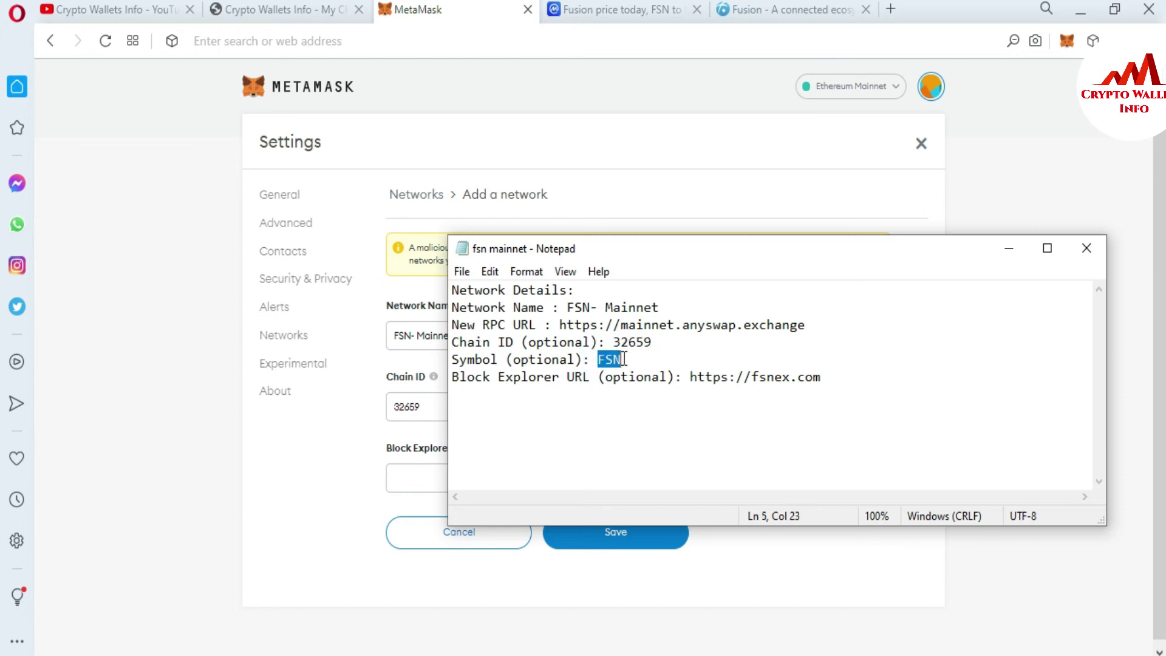
click(329, 465)
click(733, 408)
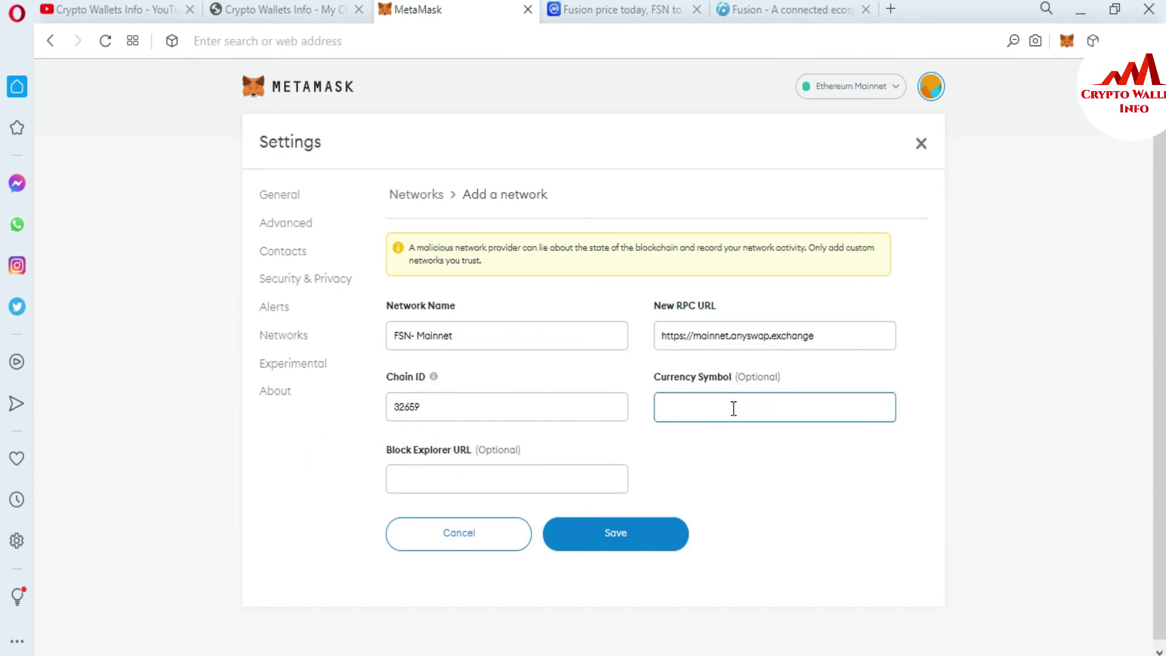
key(ctrl+v)
click(539, 476)
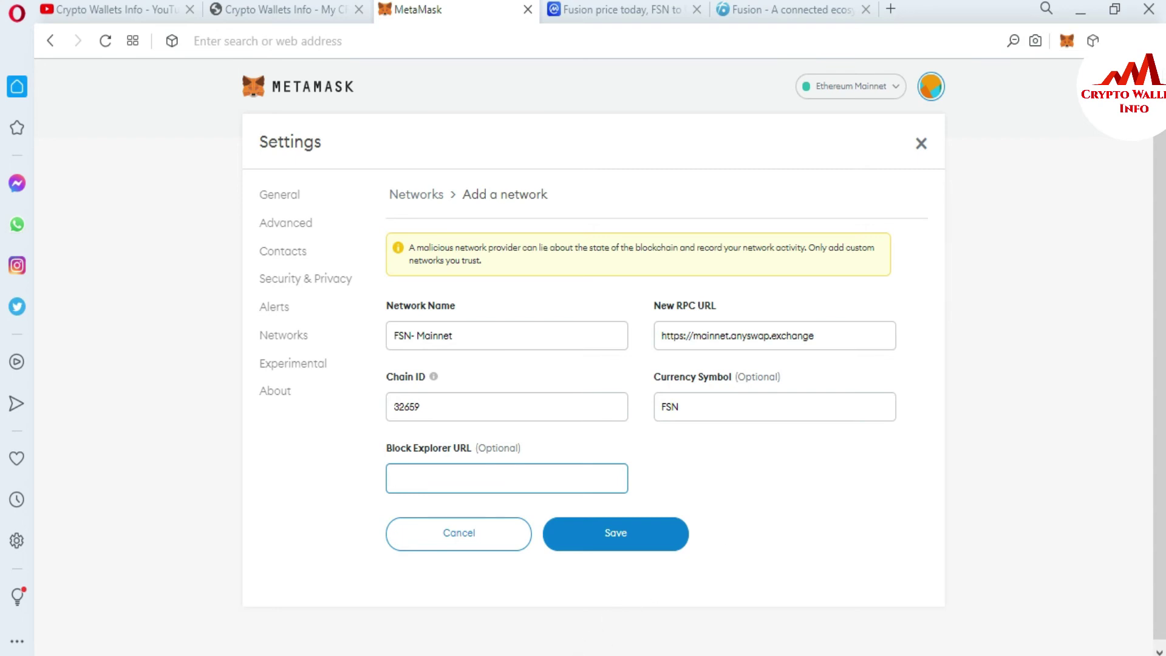
key(alt+Tab)
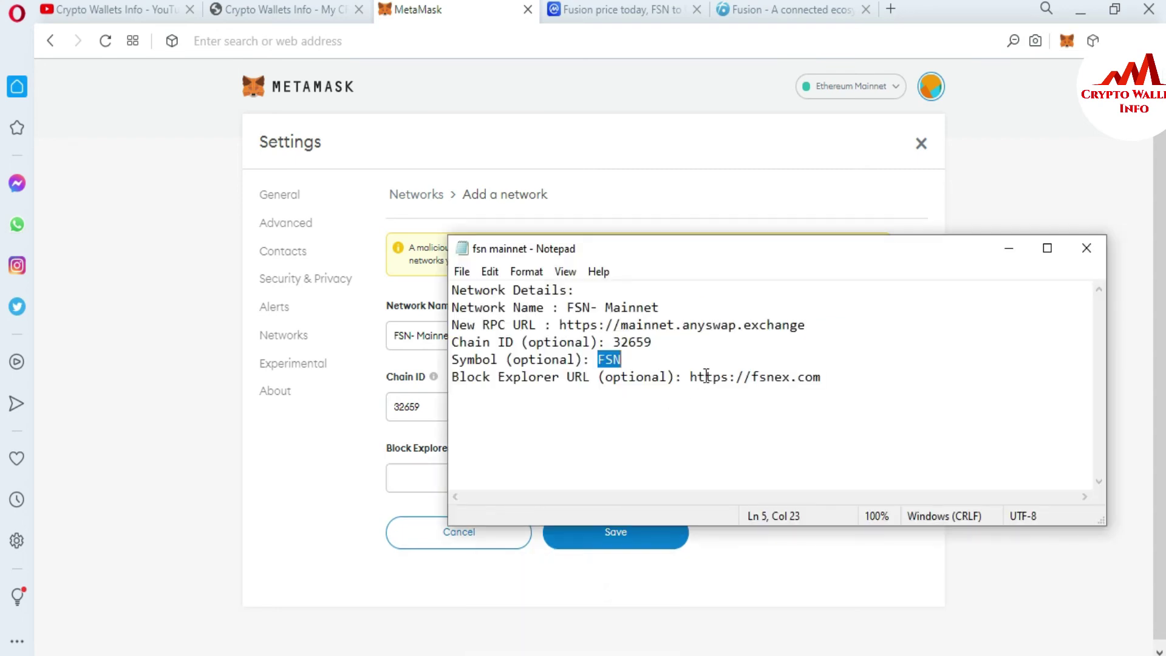
drag(690, 377, 828, 382)
key(ctrl+c)
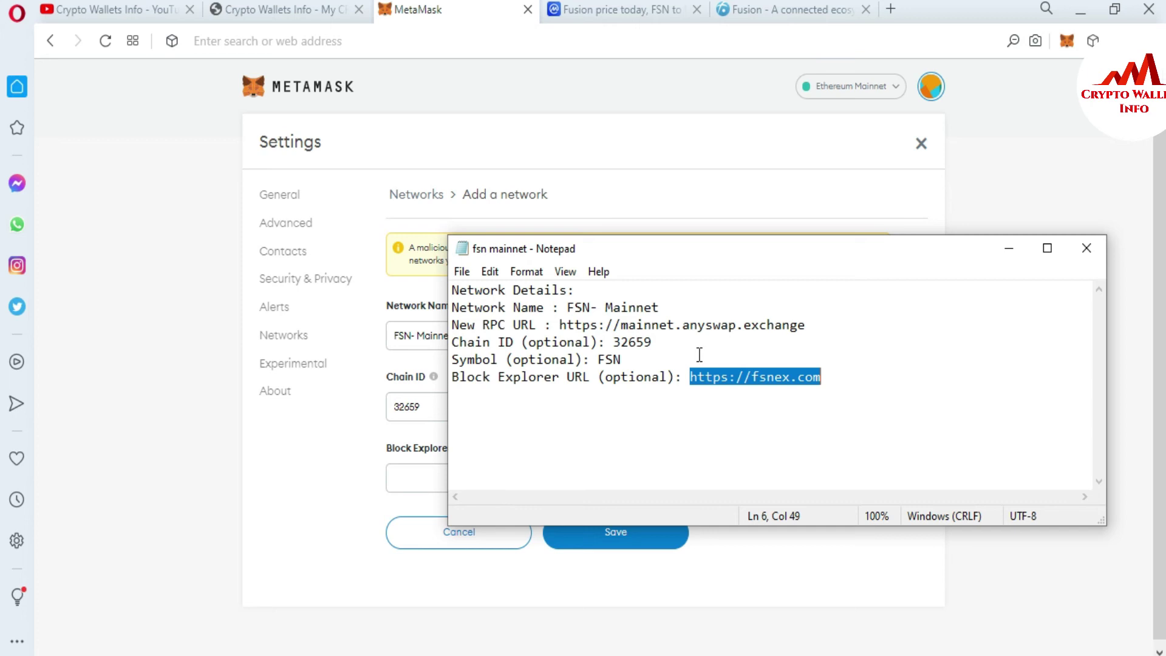
click(1145, 366)
click(507, 473)
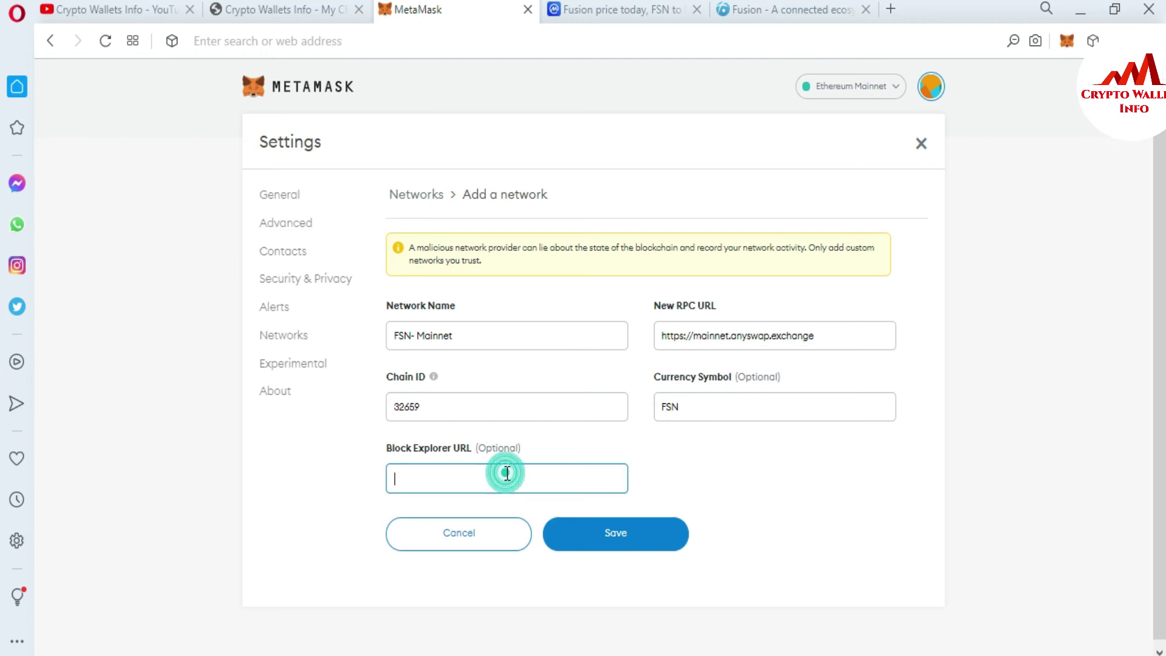
key(ctrl+v)
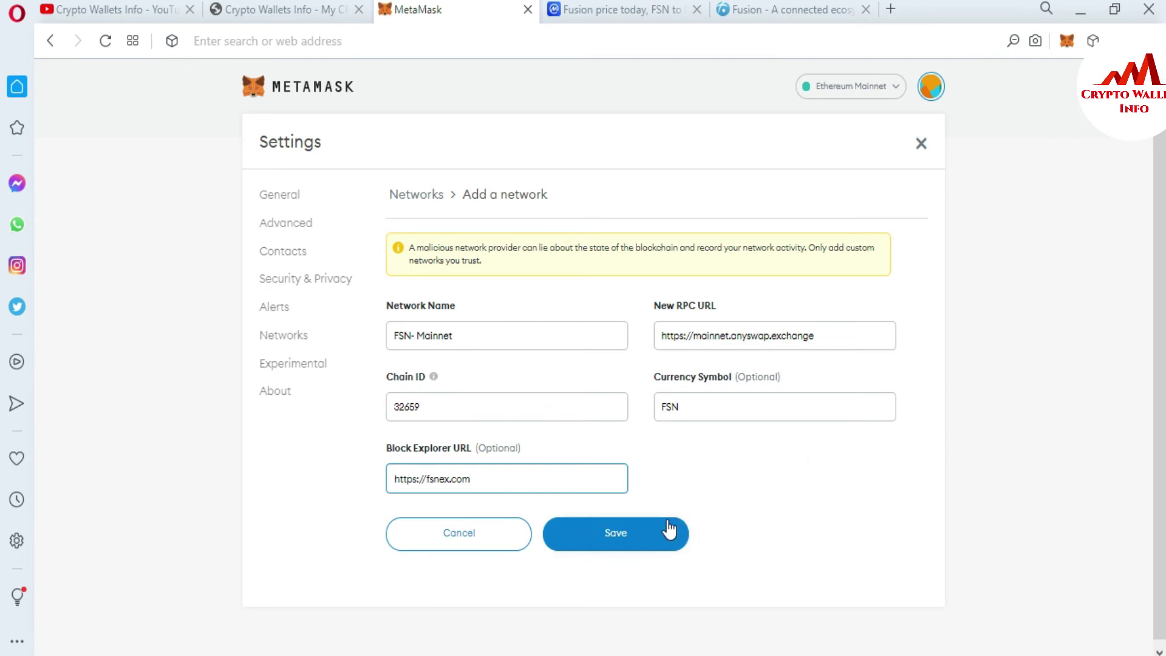
click(642, 534)
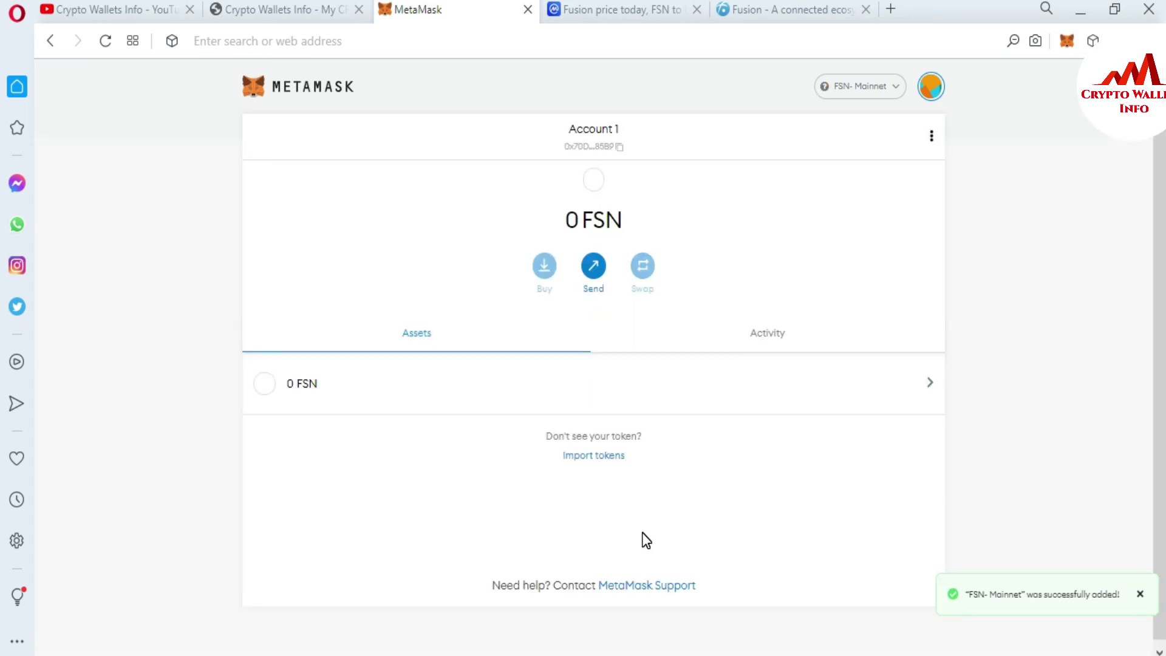
click(896, 90)
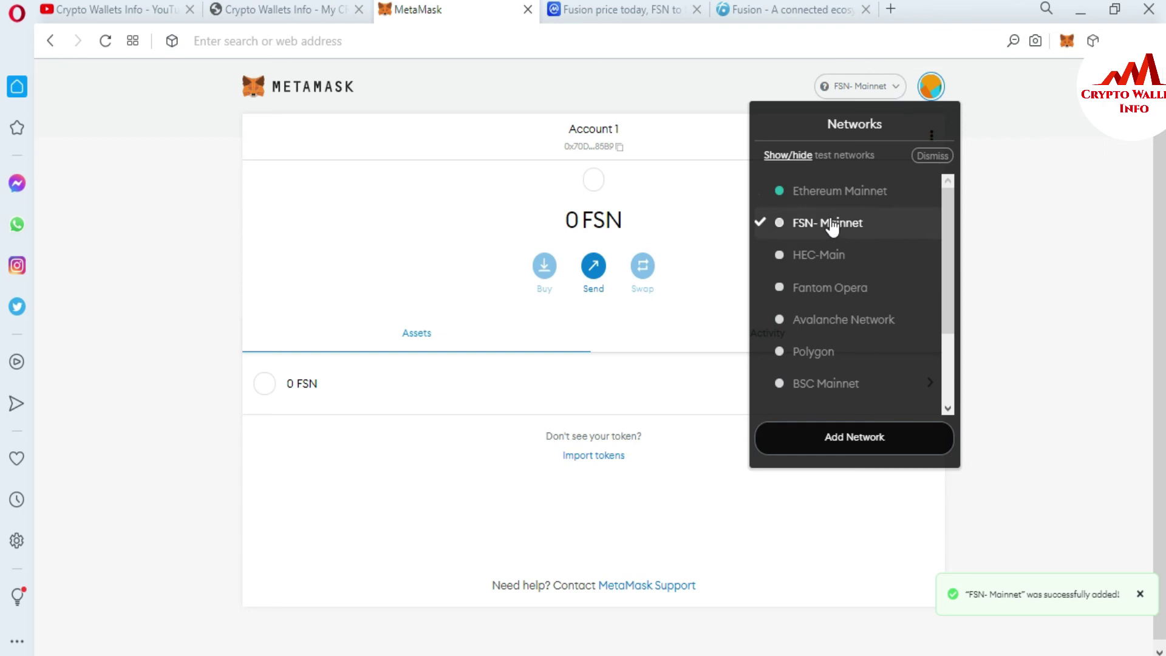
mouse_move(845, 262)
click(1088, 153)
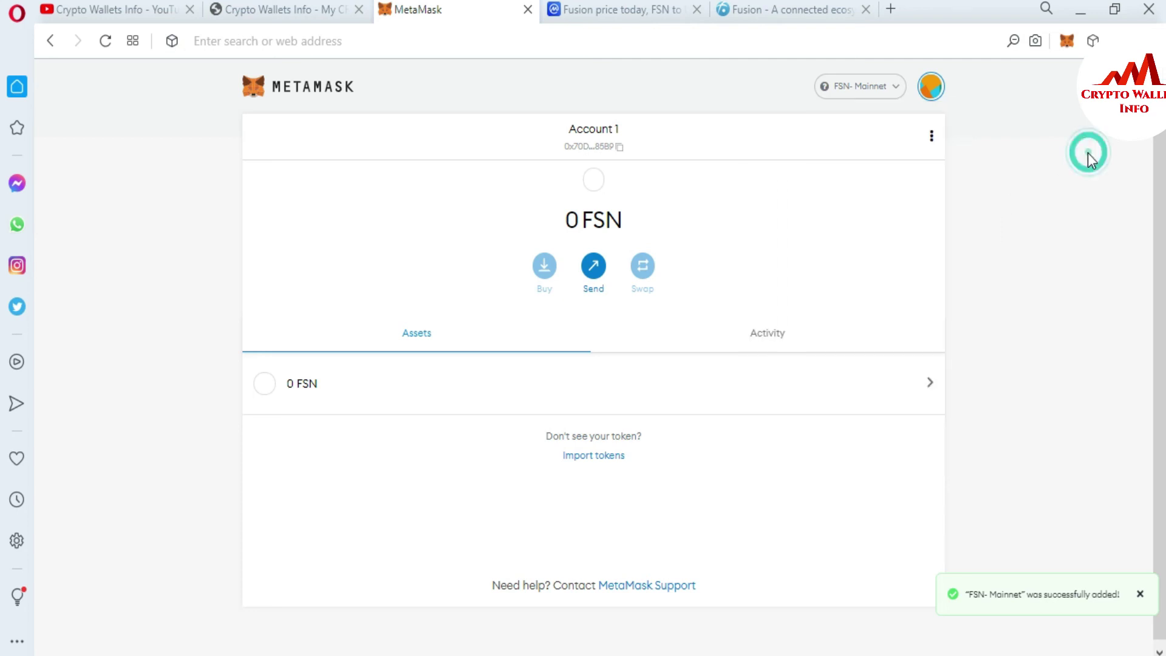
click(668, 9)
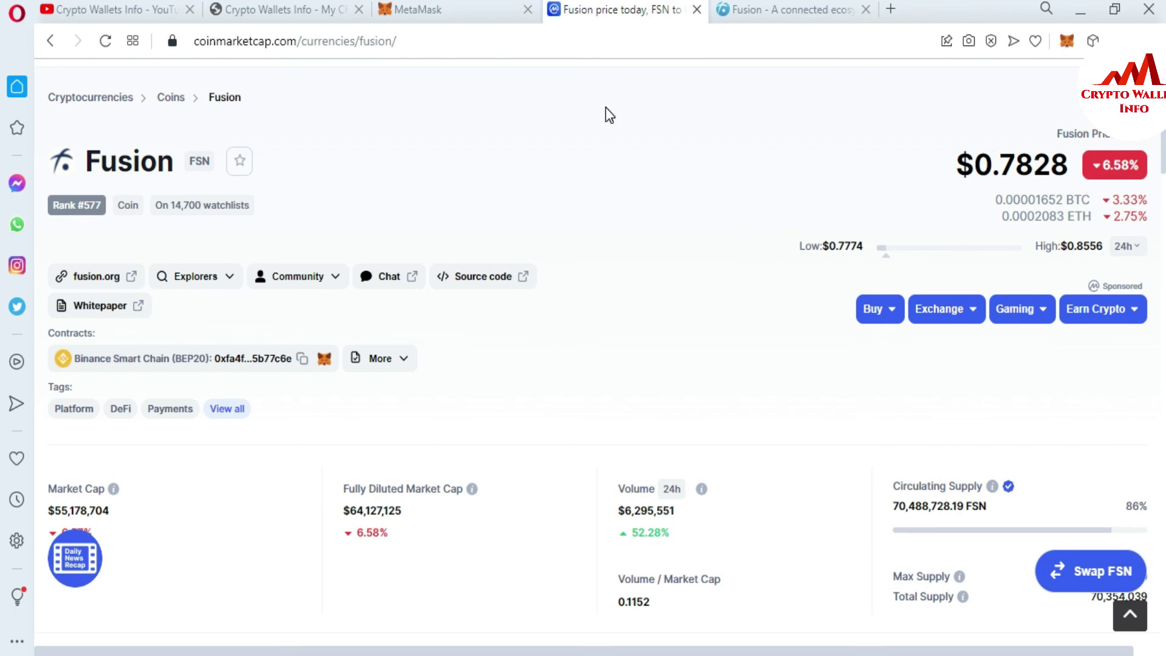
click(423, 11)
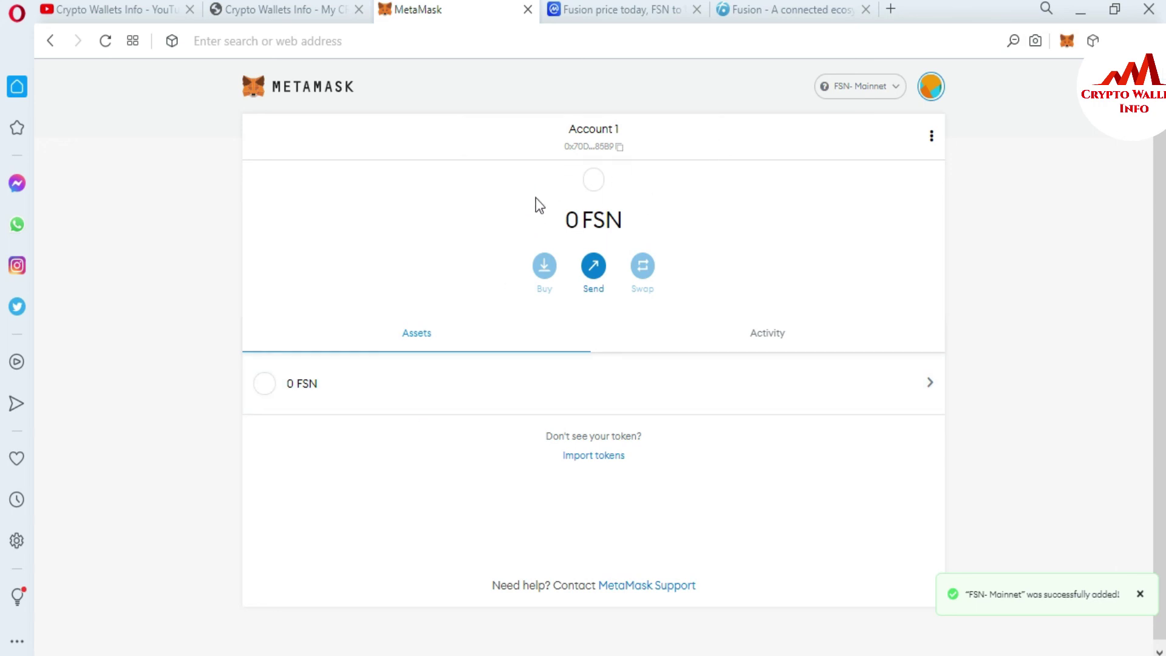
Step: Export the account's private key using the wallet password, then return to the cryptowalletsinfo.com tab
click(932, 136)
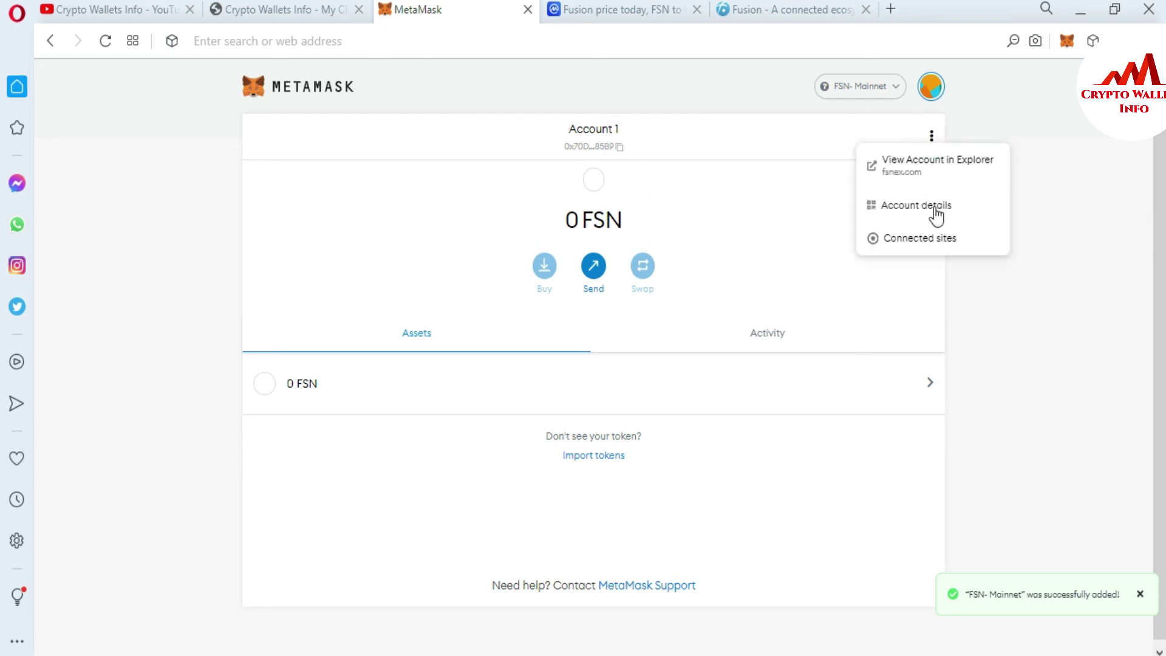
click(903, 209)
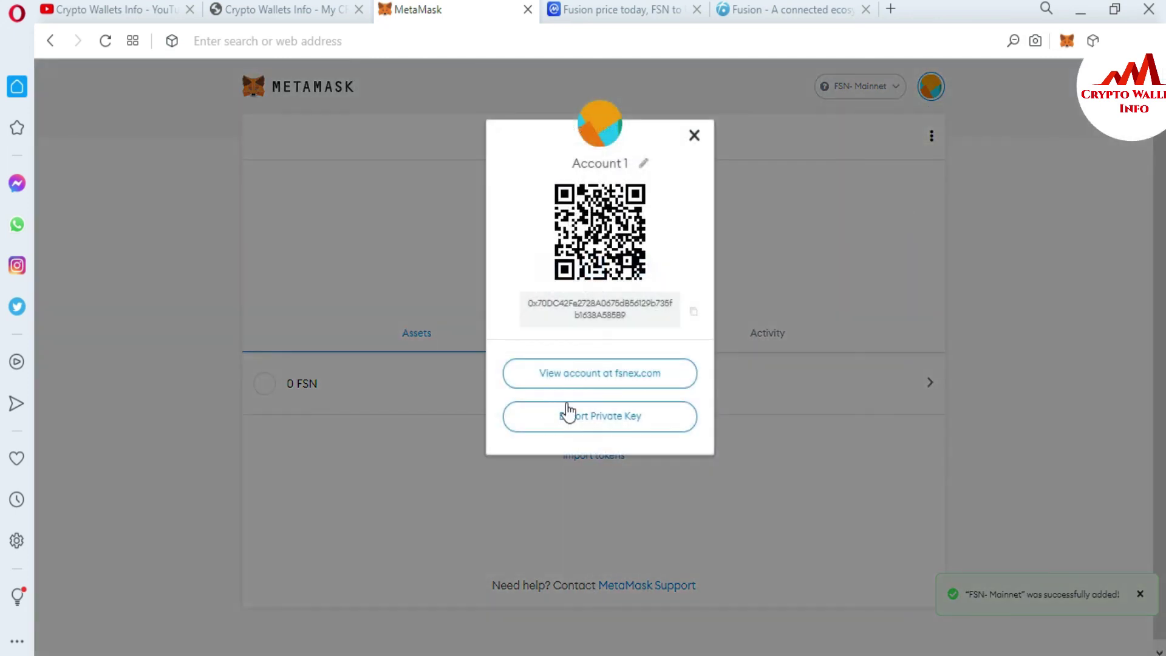
click(593, 422)
click(561, 310)
text(•••••••••••••••••)
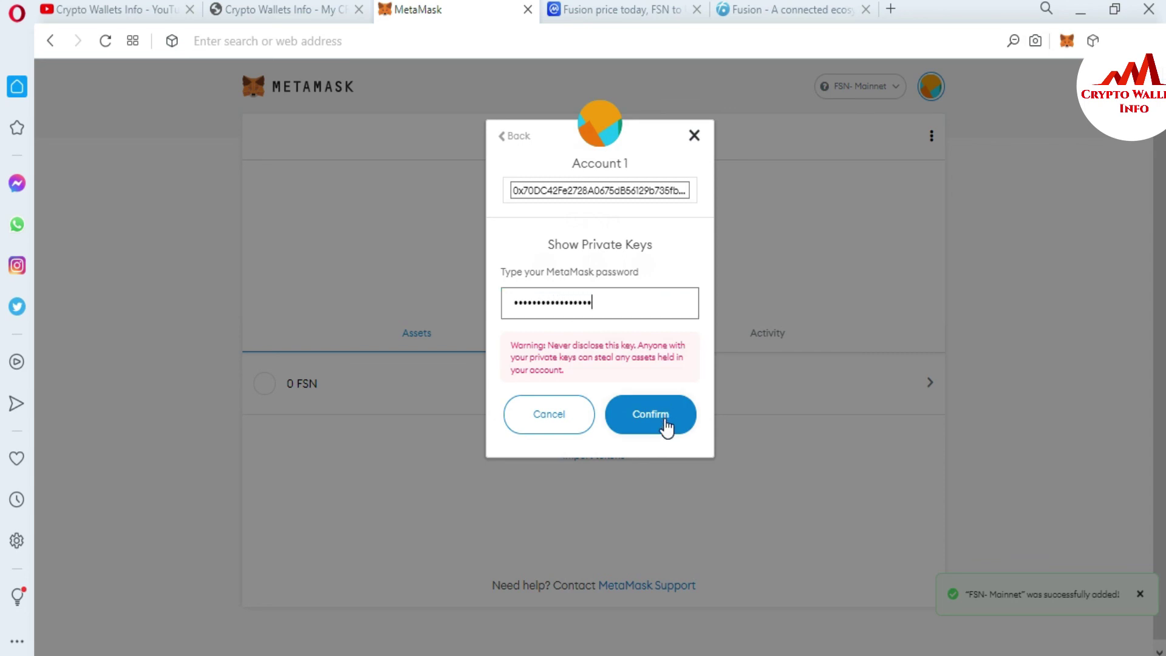
click(666, 425)
drag(581, 332, 491, 312)
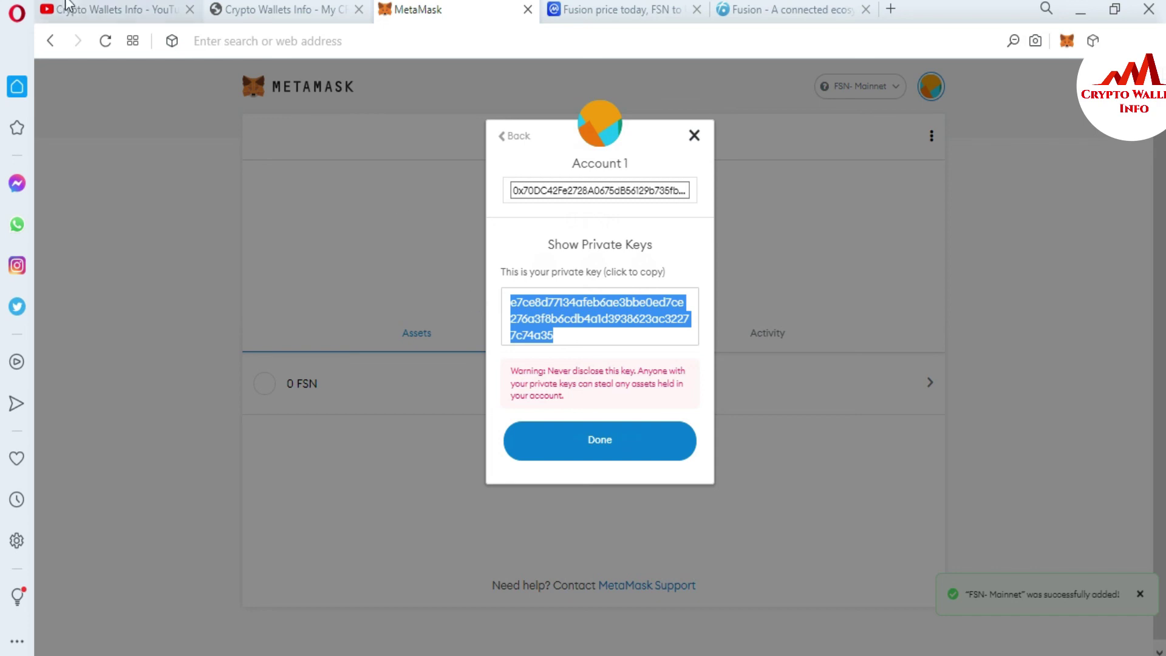
click(85, 7)
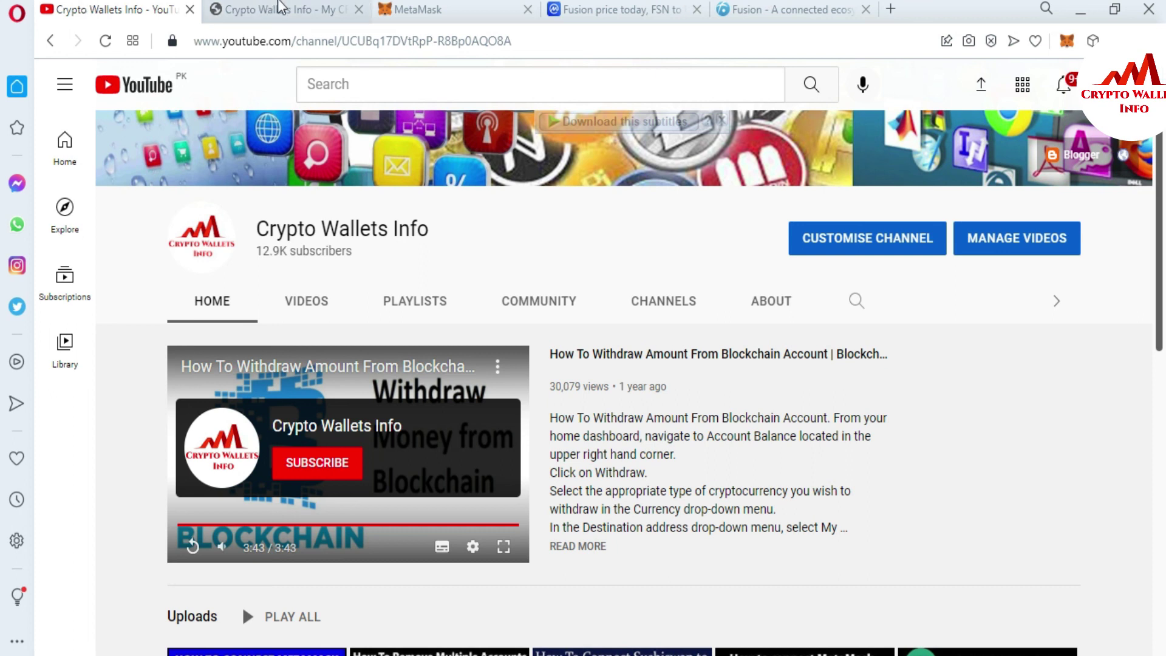
click(284, 9)
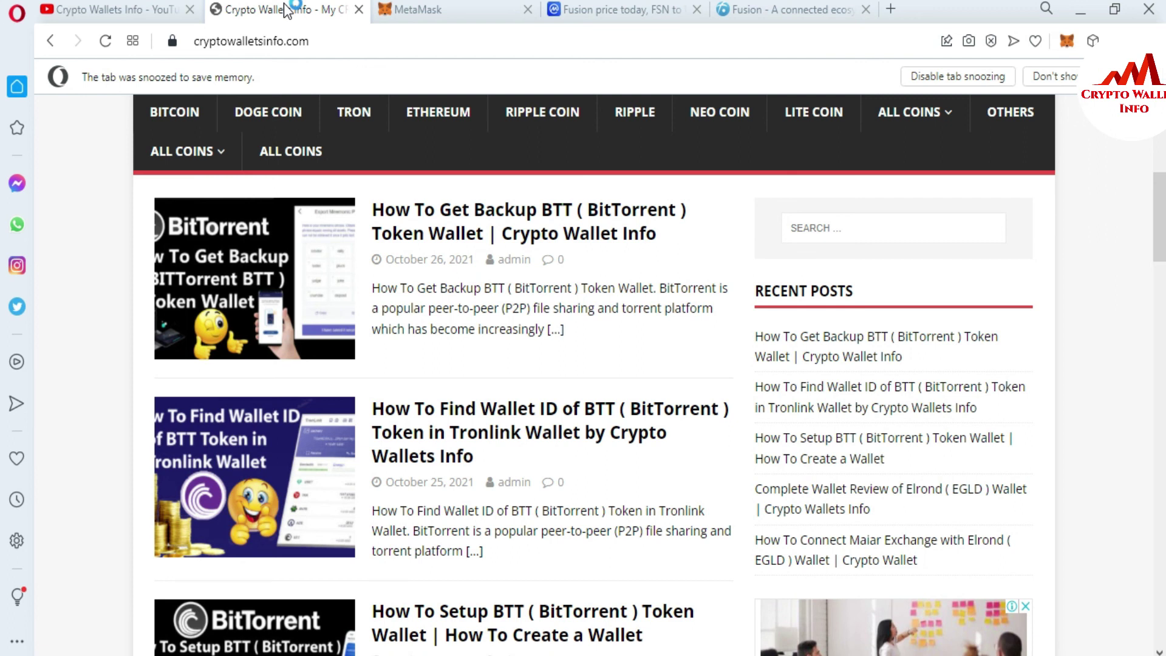
Step: Show the ALL COINS menu on cryptowalletsinfo.com, listing wallets like Exodus, Coinbase and Trust Wallet
mouse_move(935, 119)
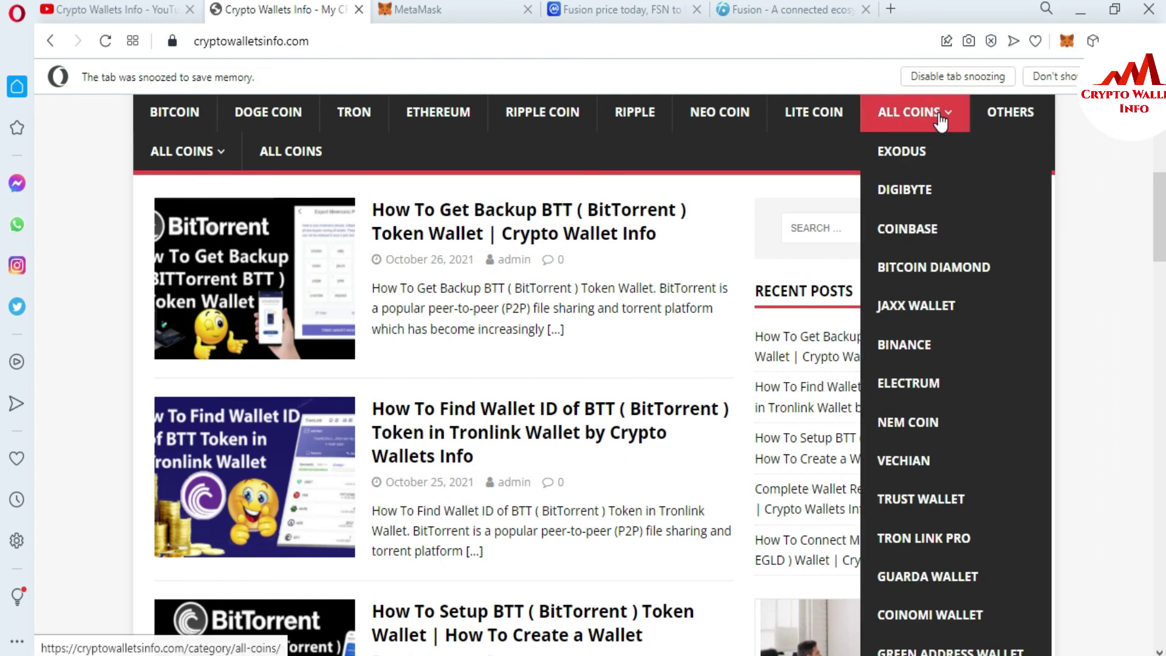